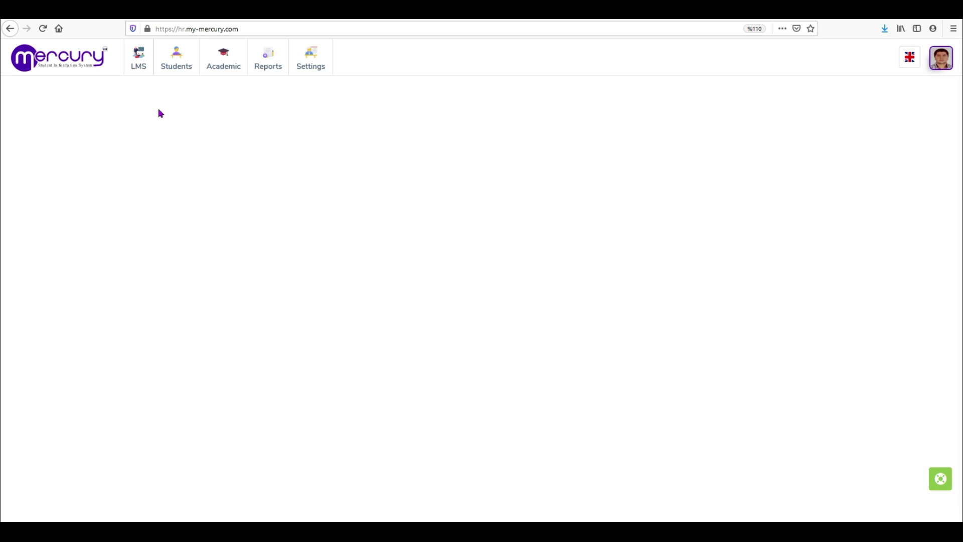
# Add a new LMS assignment for 2020 - 2021 with the title "Functions Worksheet 2".
pyautogui.click(140, 63)
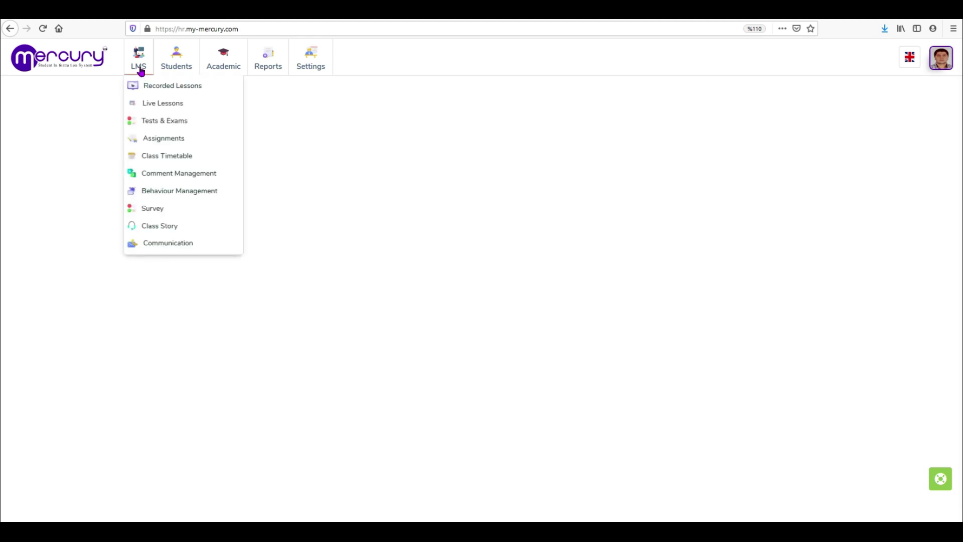
pyautogui.click(169, 145)
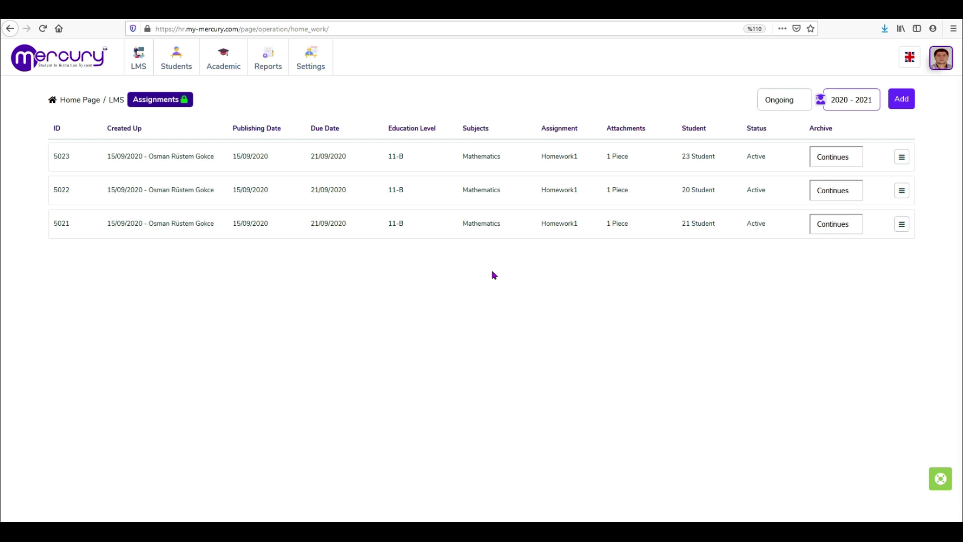
pyautogui.click(901, 105)
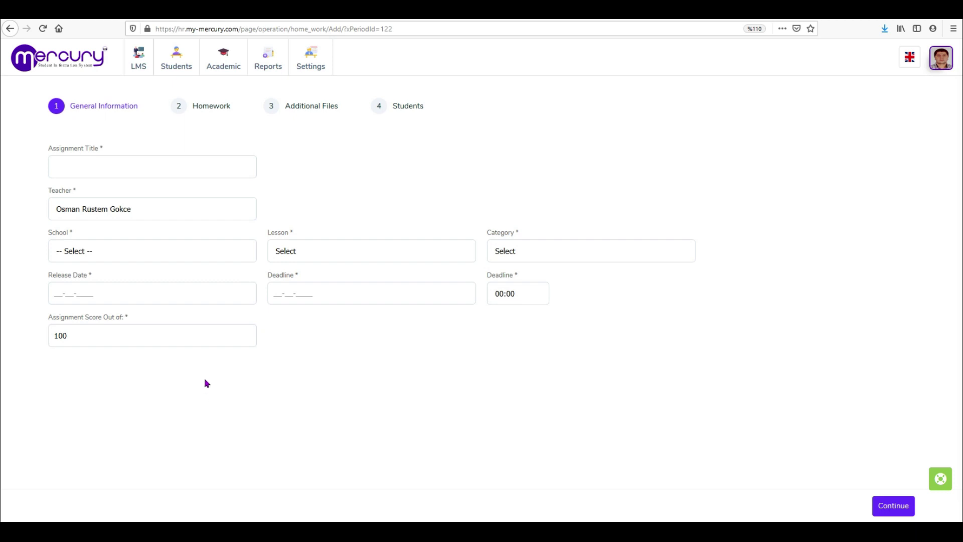
pyautogui.click(69, 169)
pyautogui.write('Functions Worksheet 2')
# Assign it to NILUFER GIRLS` HIGH SCHOOL, lesson GRADE-10 / Mathematics, with the category General.
pyautogui.click(110, 256)
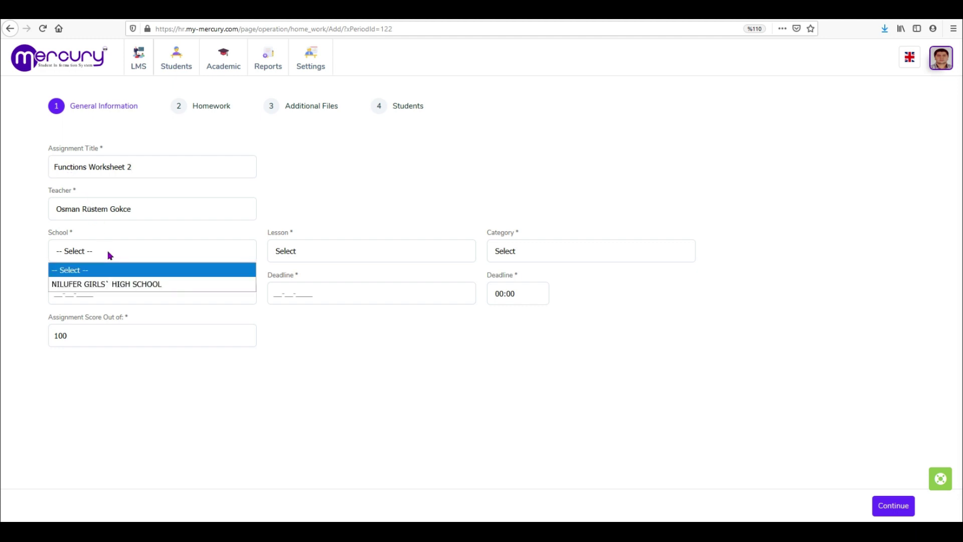
pyautogui.click(112, 283)
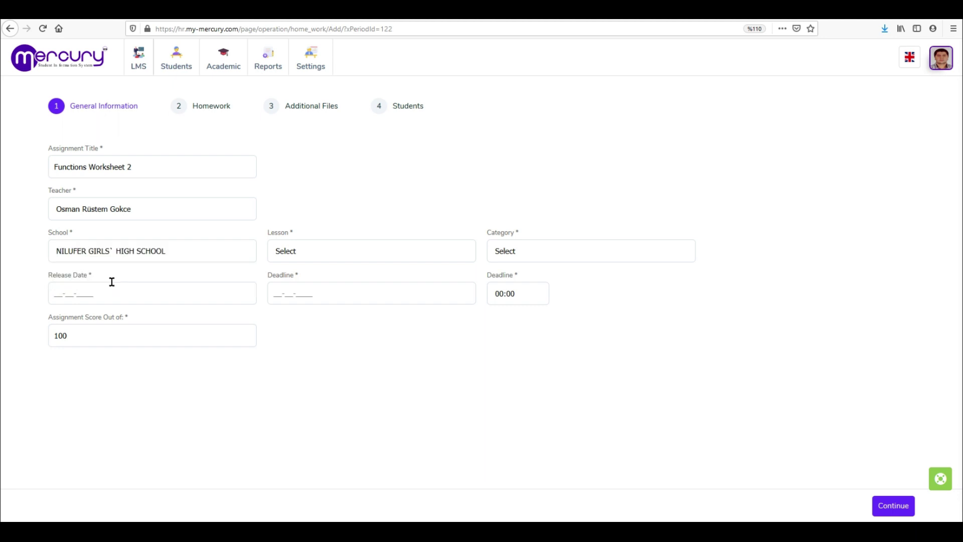
pyautogui.click(347, 253)
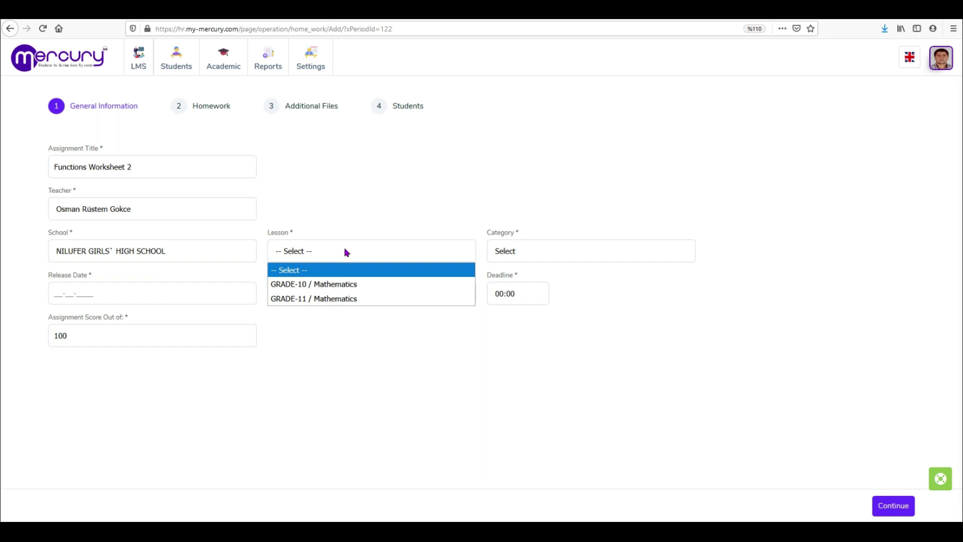
pyautogui.click(356, 284)
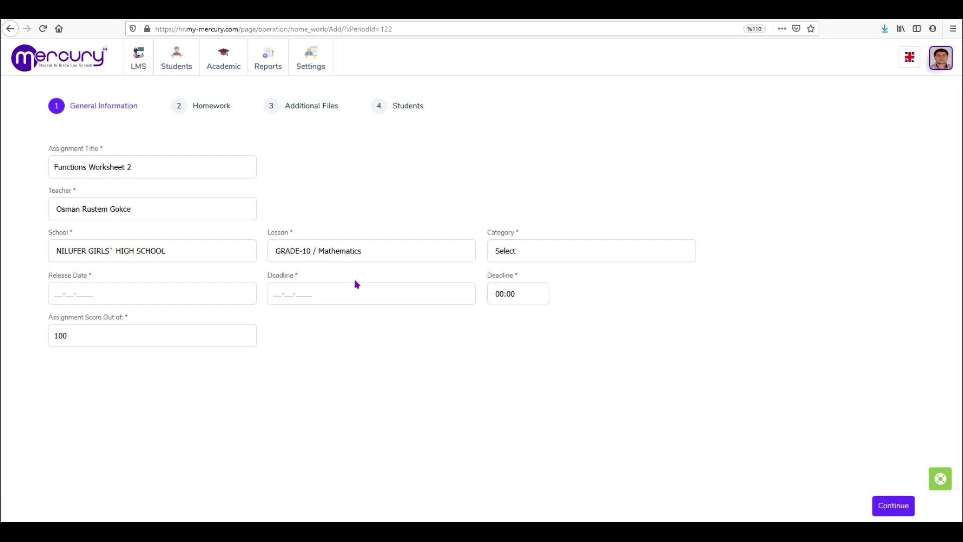
pyautogui.click(555, 254)
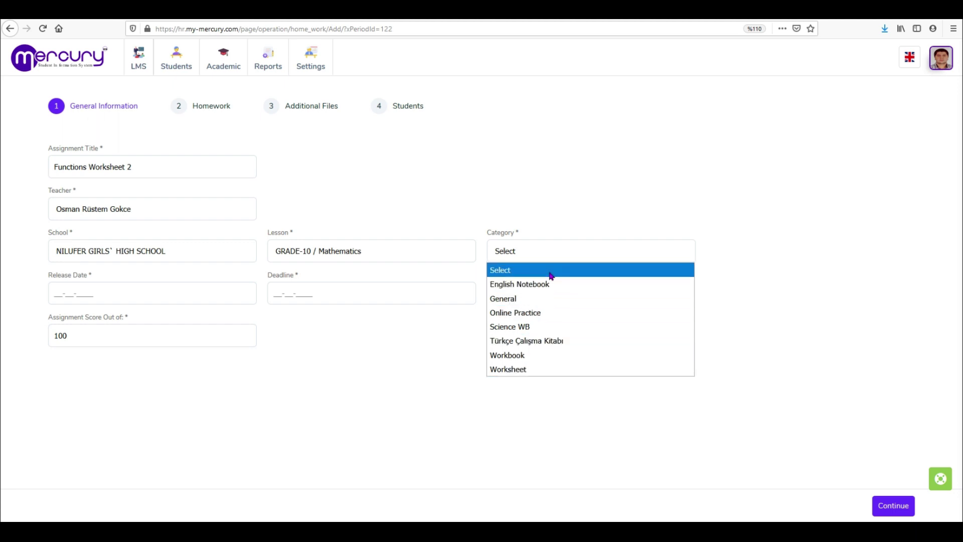
pyautogui.click(507, 301)
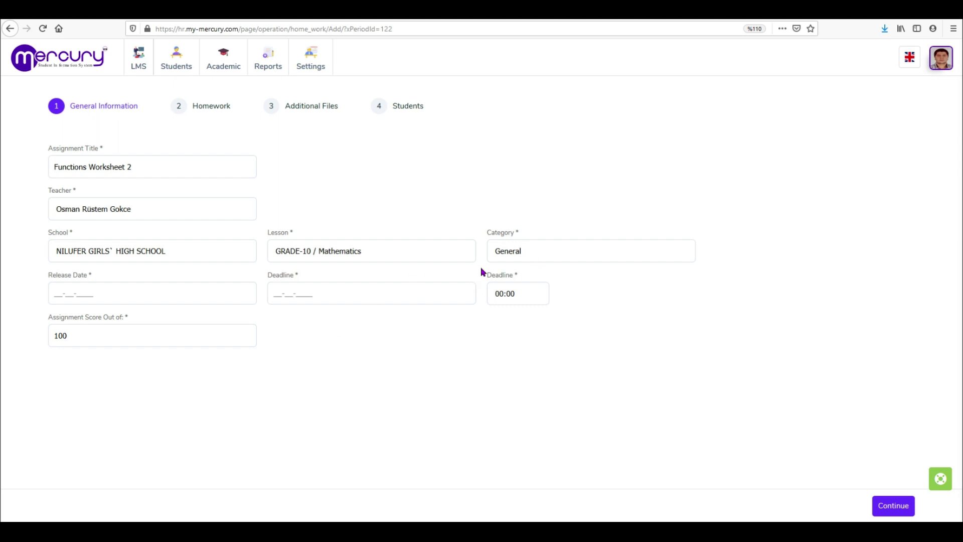
# Set the release date to 22-09-2020 and the deadline to 29-09-2020 at 23:30.
pyautogui.click(76, 297)
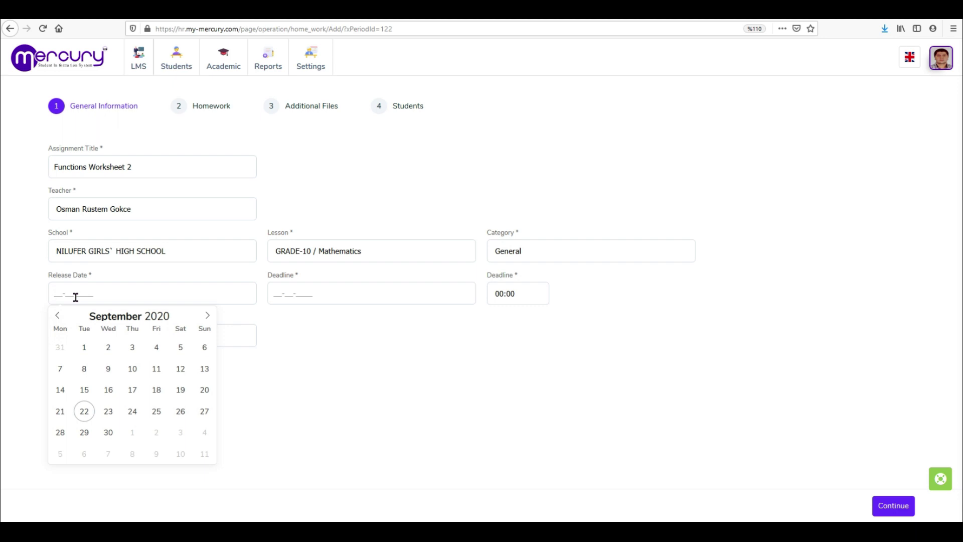
pyautogui.click(84, 411)
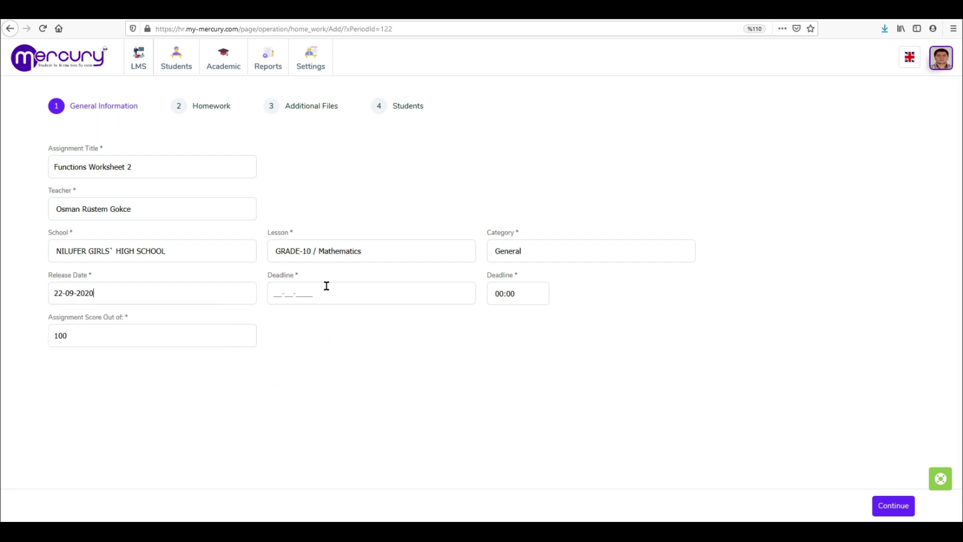
pyautogui.click(301, 294)
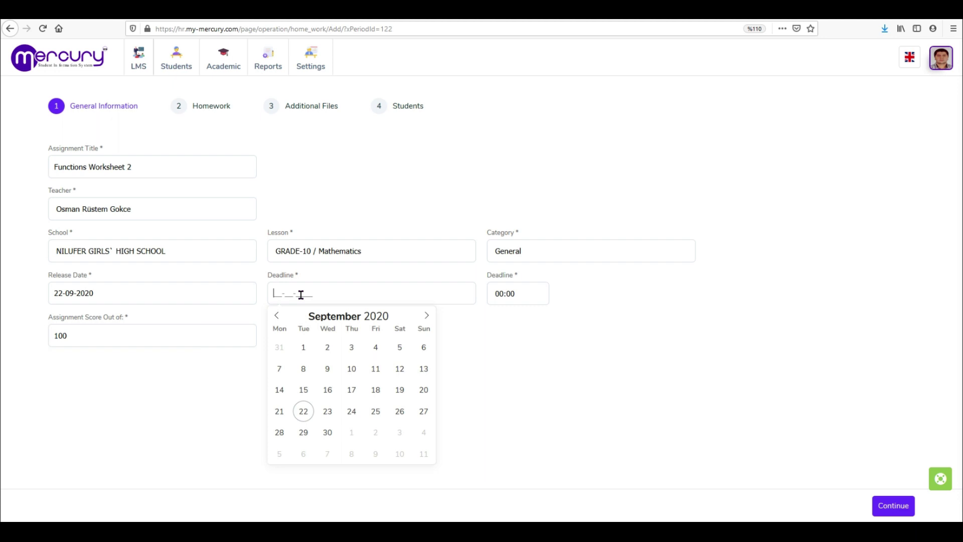
pyautogui.click(303, 433)
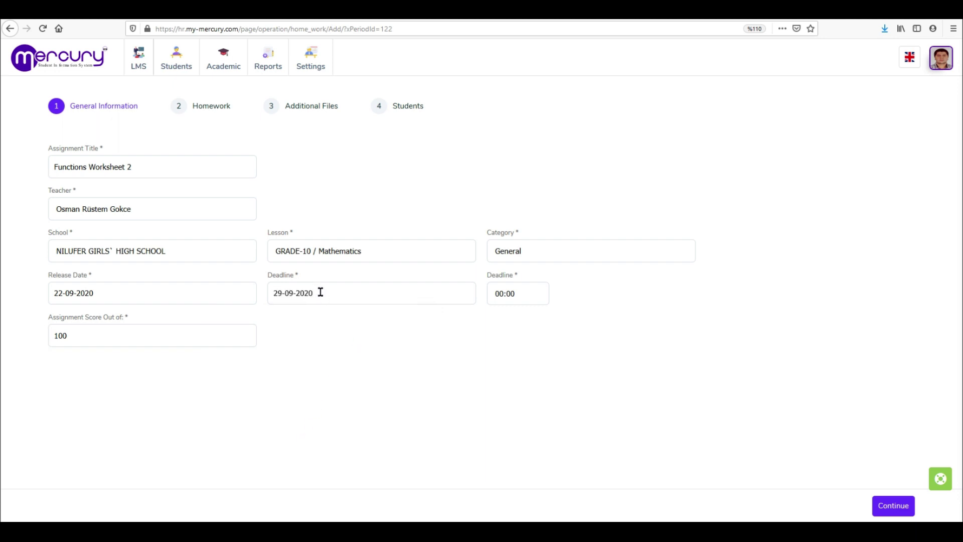
pyautogui.click(515, 295)
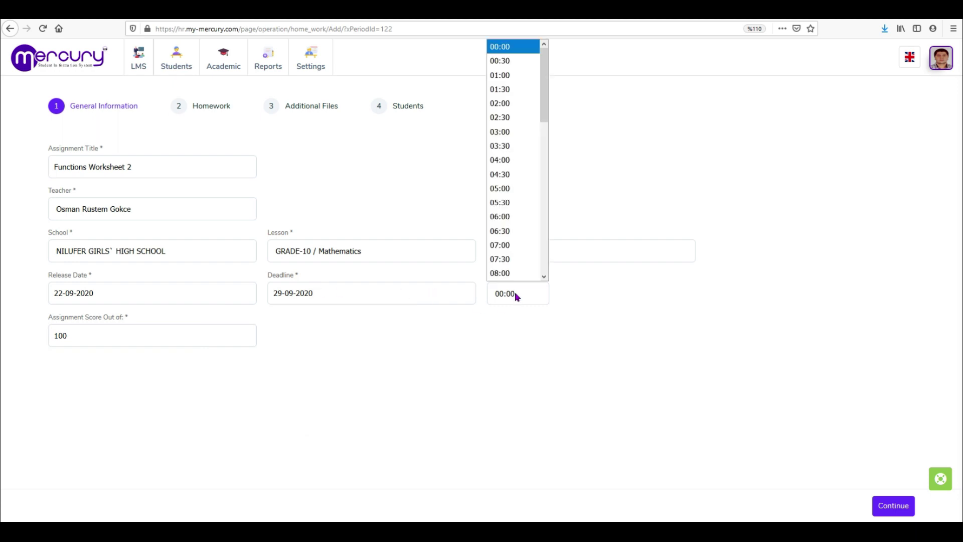
pyautogui.scroll(-10, 533, 239)
pyautogui.scroll(-1, 533, 239)
pyautogui.click(518, 275)
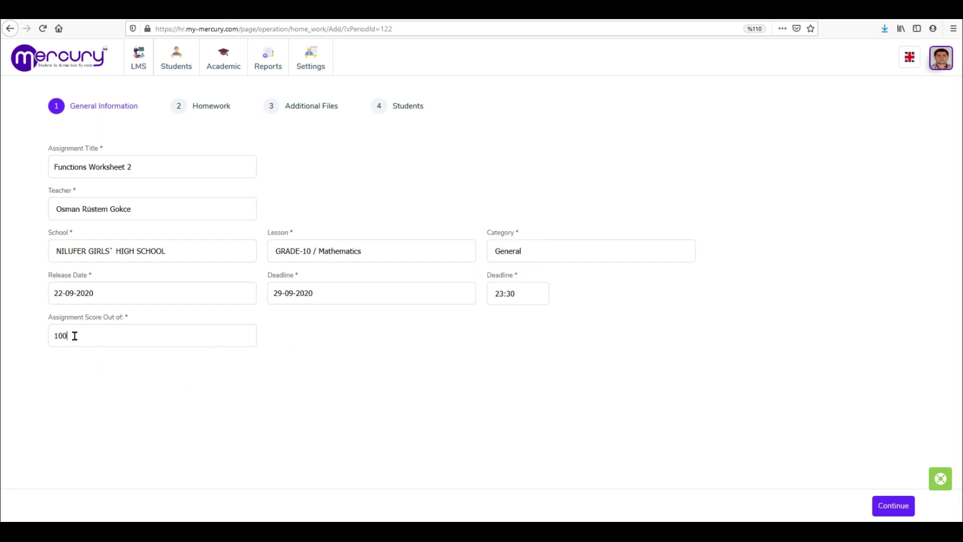
# Set the maximum assignment score to 85 and proceed to the homework content.
pyautogui.moveTo(80, 340); pyautogui.dragTo(53, 337)
pyautogui.write('85')
pyautogui.click(889, 508)
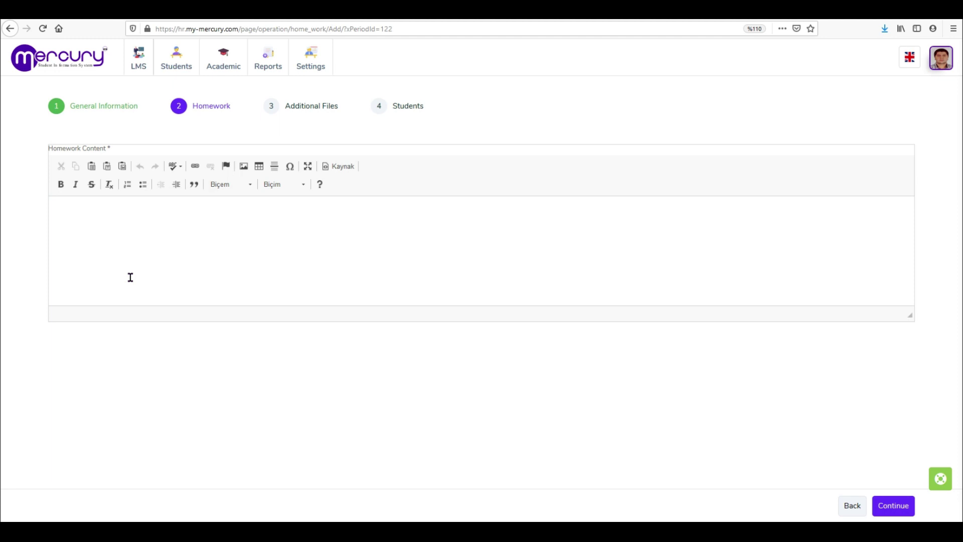
# Write homework instructions to solve "Understanding Functions 2" without calculator, 17 questions at 5 points each, submitting on MyMercury and asking questions from the Assignments module.
pyautogui.click(156, 225)
pyautogui.write('Solve the worksheet "Understanding Functions 2". No calculator allowed. There are 17 questions. Each question is 5 points. Submit your questions on MyMercury. You can ask questions from Assignments module.')
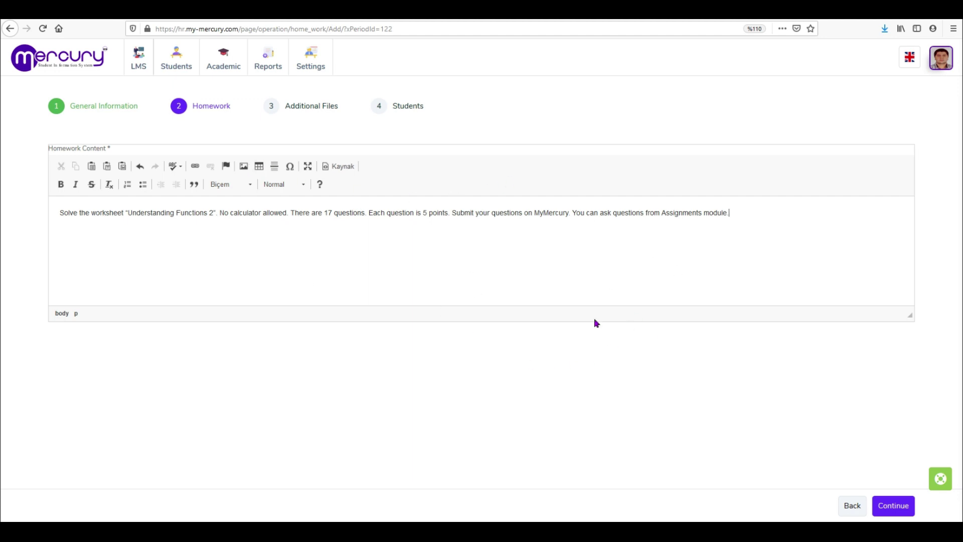
pyautogui.click(894, 507)
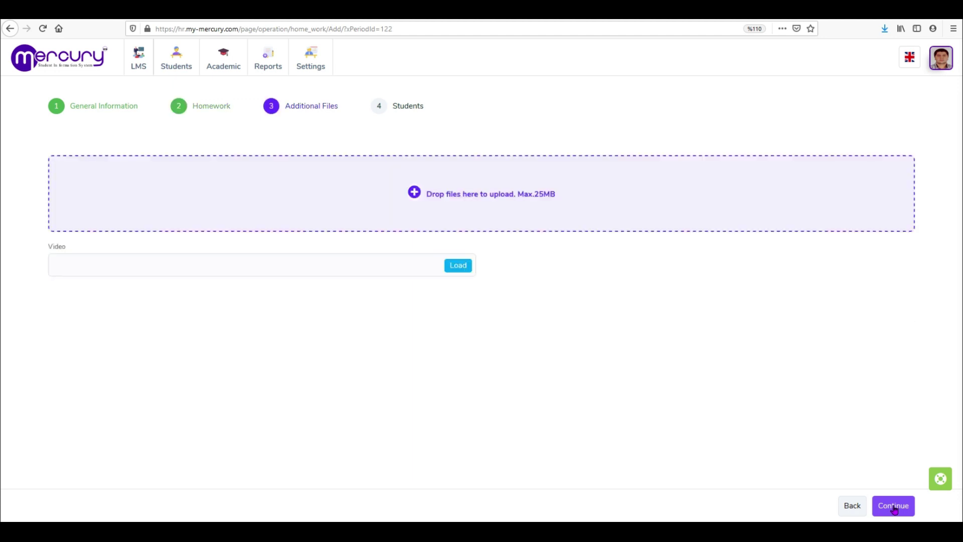
# Attach the PDF "Understanding Functions Worksheet 2" as an additional file and proceed to student selection.
pyautogui.click(415, 198)
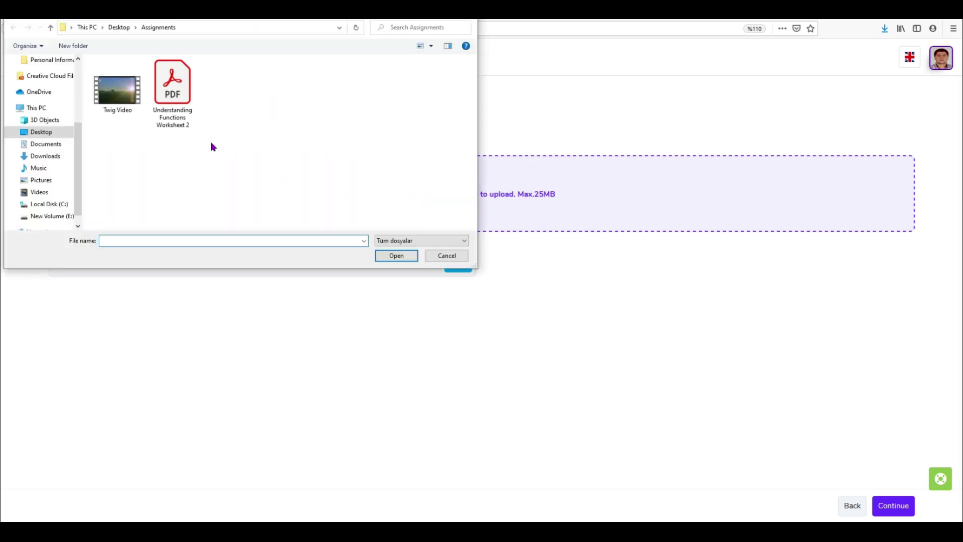
pyautogui.click(185, 114)
pyautogui.click(396, 255)
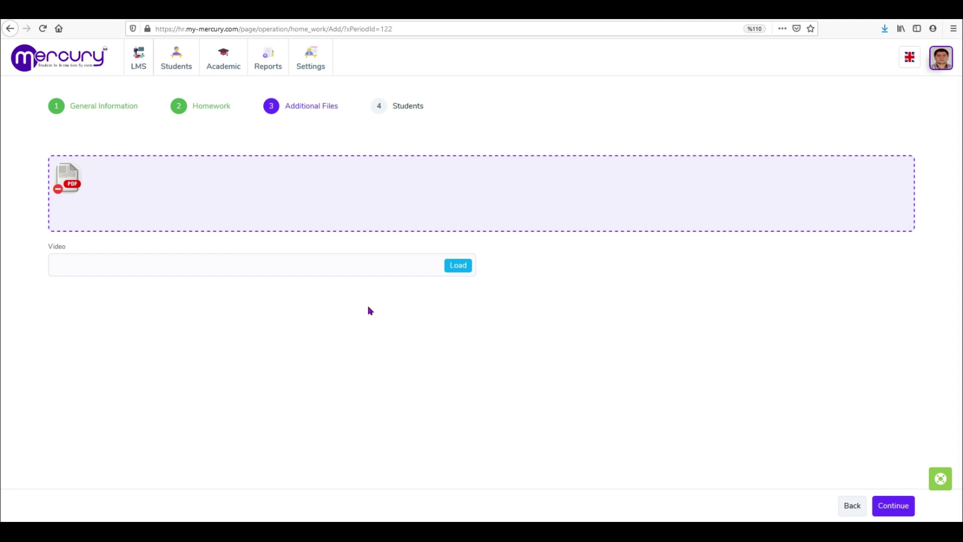
pyautogui.click(898, 506)
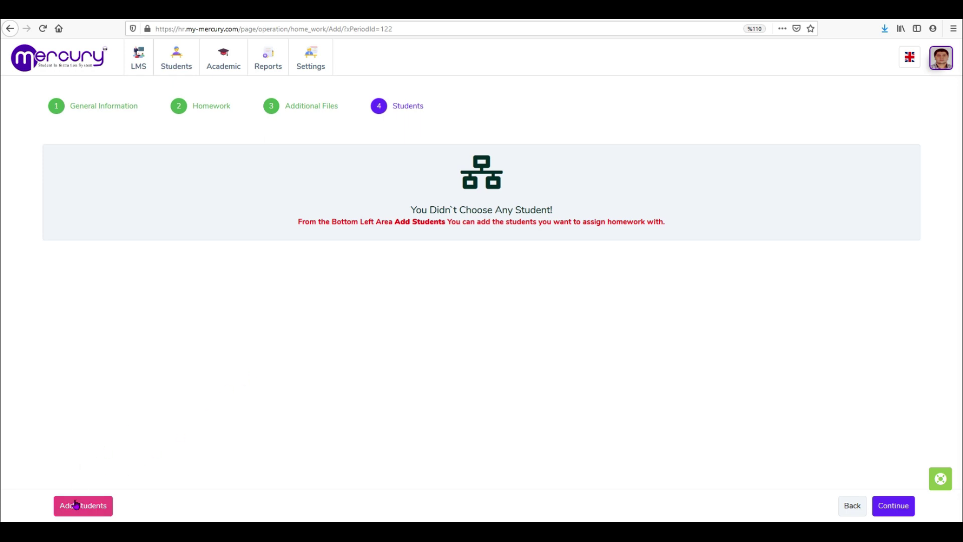
# Add all students of class NILUFER GIRLS` HIGH SCHOOL - 10-D and hold the assignment as a draft.
pyautogui.click(82, 514)
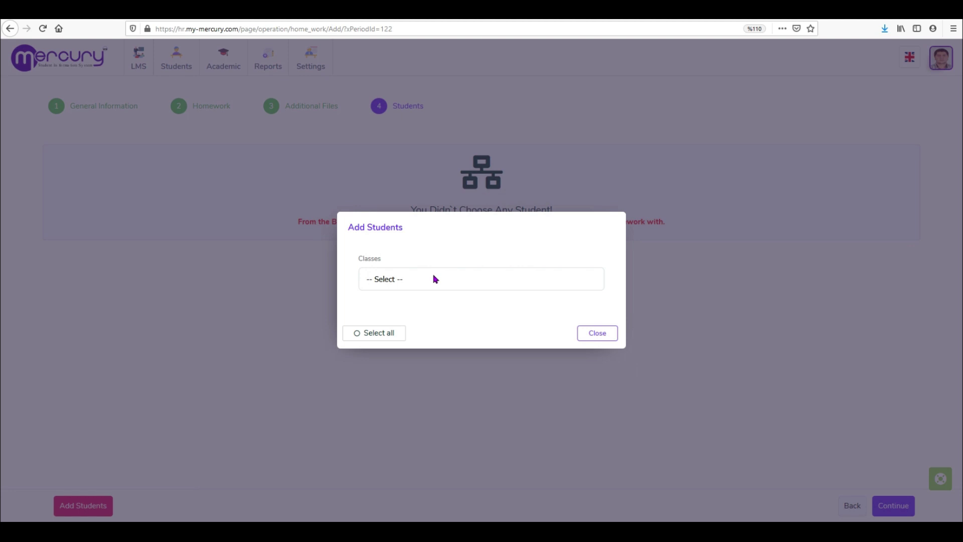
pyautogui.click(435, 279)
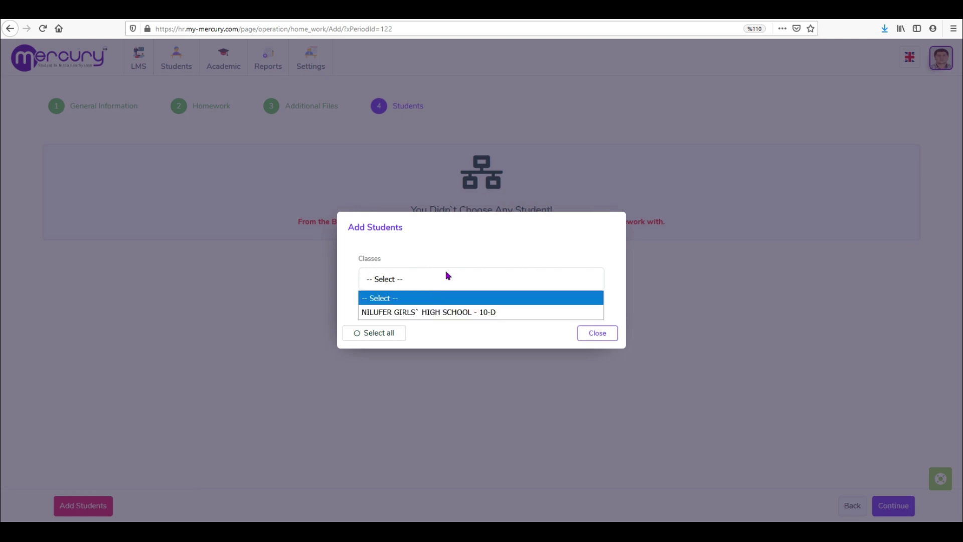
pyautogui.click(448, 313)
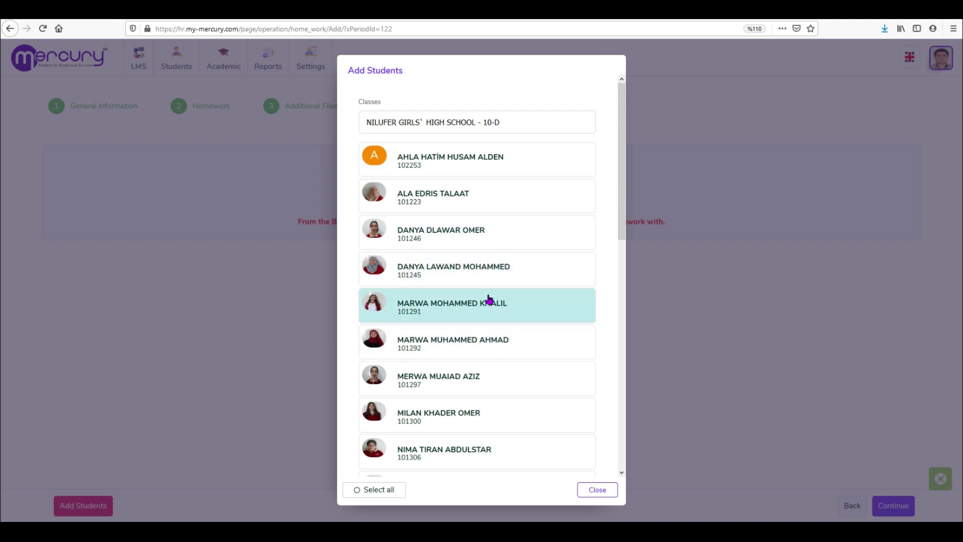
pyautogui.click(362, 490)
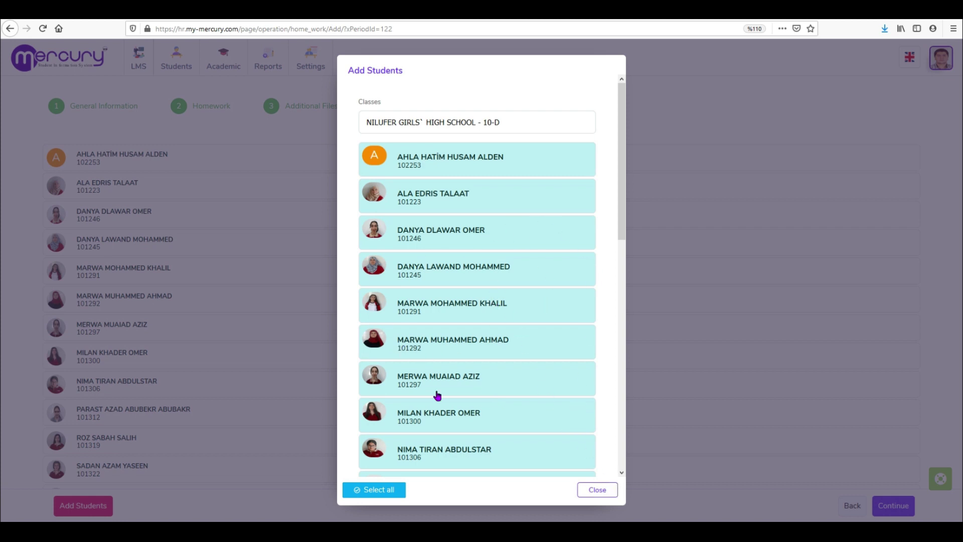
pyautogui.click(597, 491)
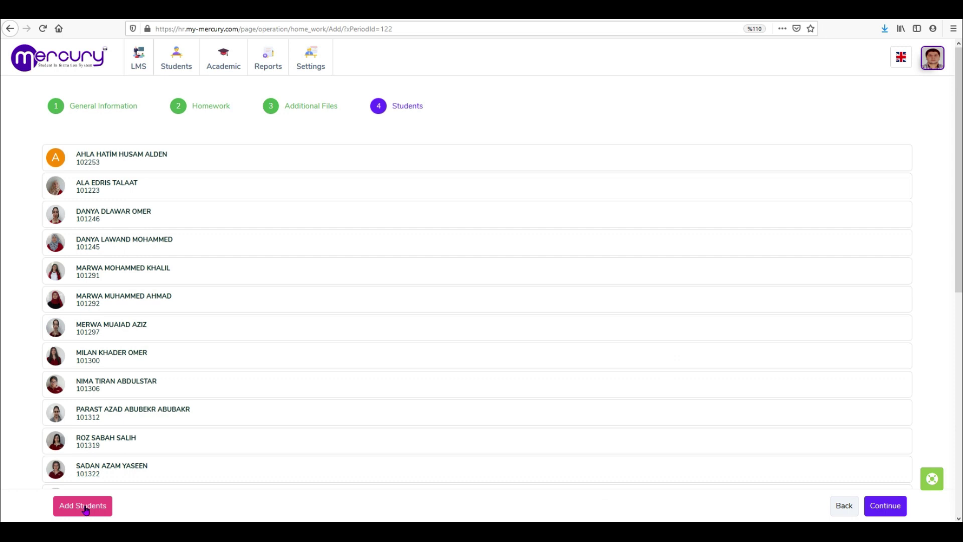
pyautogui.click(885, 507)
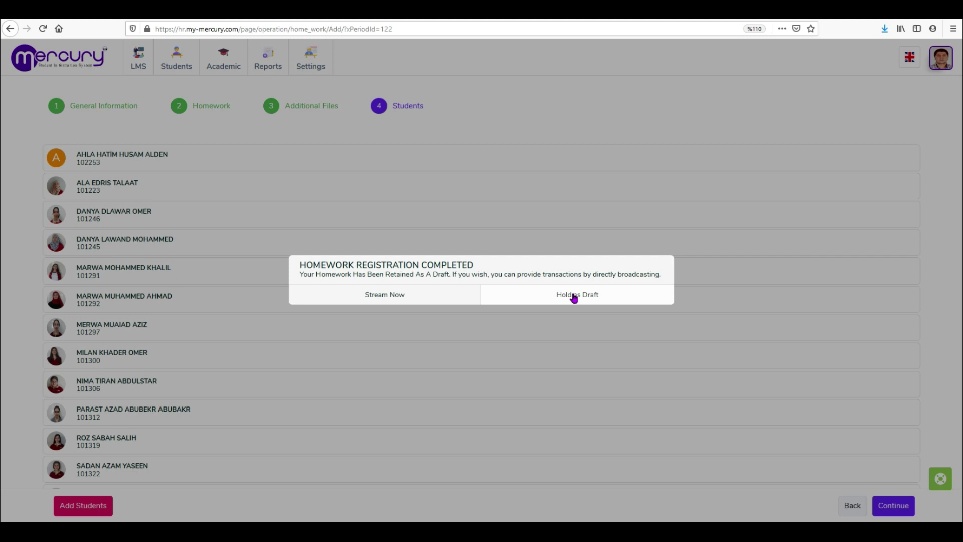
pyautogui.click(573, 296)
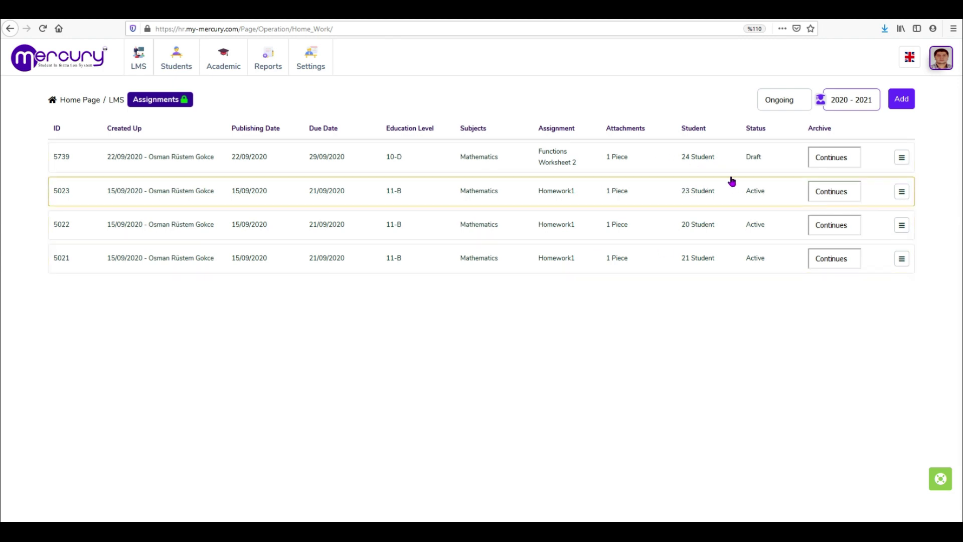
# Keep the list on ongoing assignments and publish the draft "Functions Worksheet 2" to its students.
pyautogui.click(778, 104)
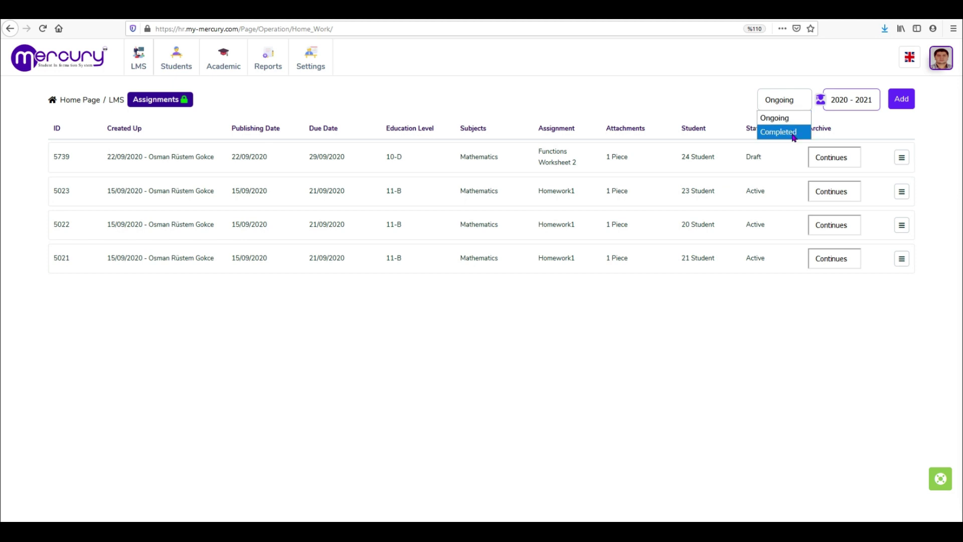
pyautogui.click(790, 119)
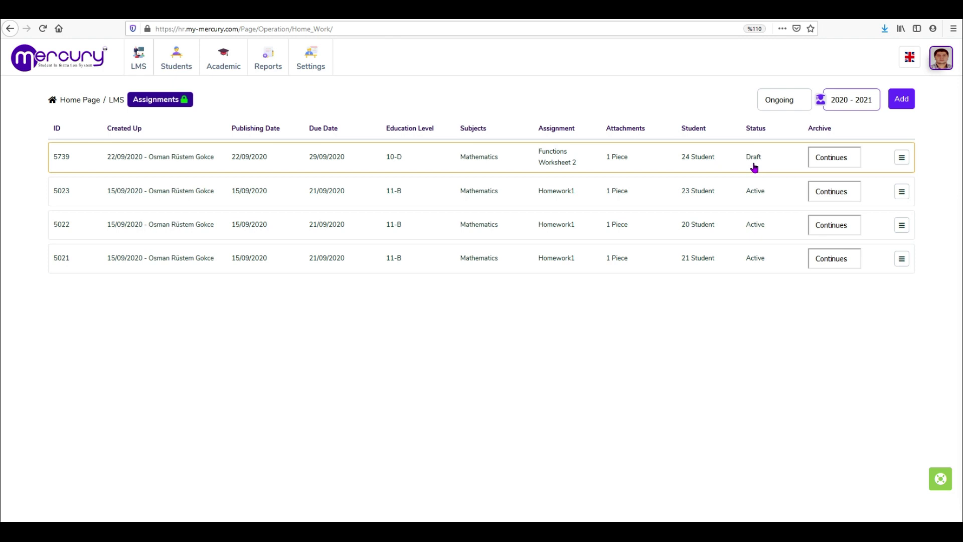
pyautogui.click(900, 161)
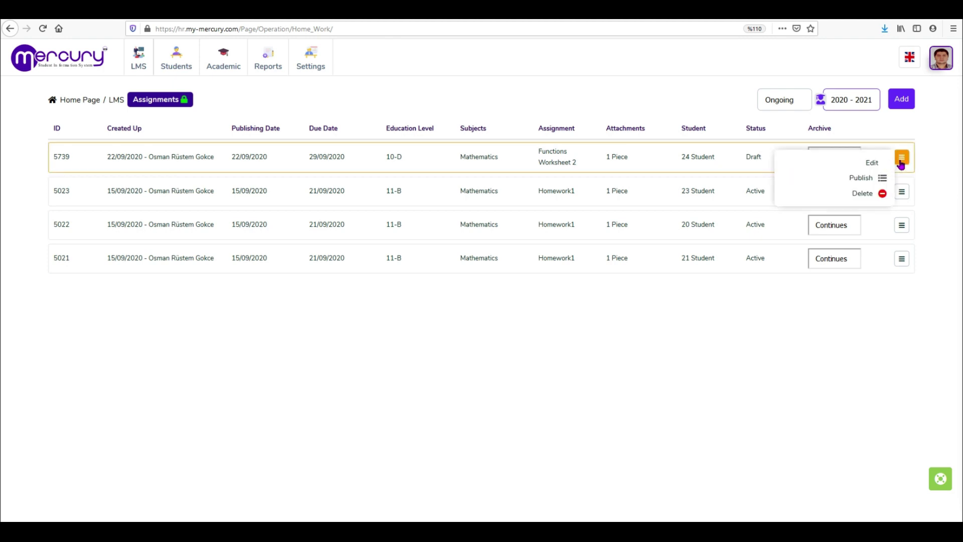
pyautogui.click(902, 192)
pyautogui.click(902, 158)
pyautogui.click(883, 178)
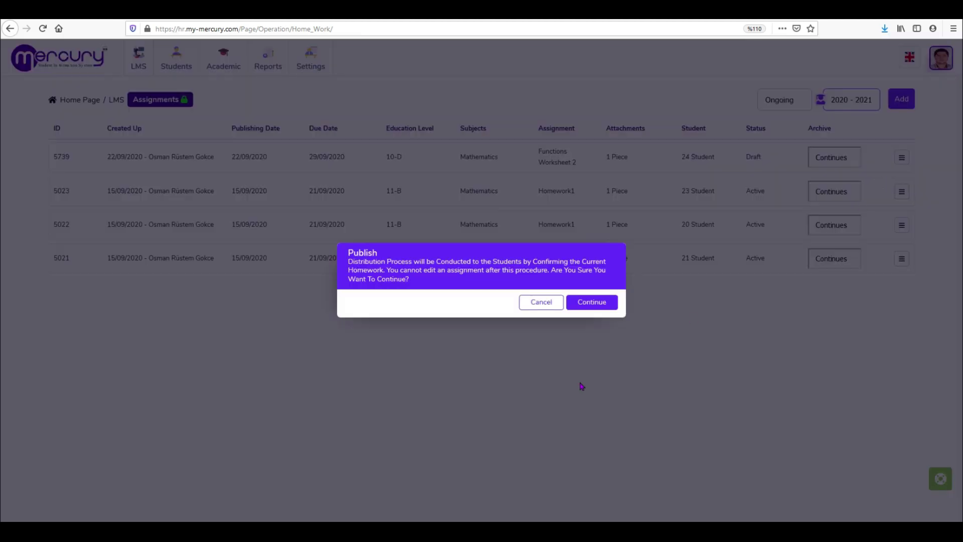
pyautogui.click(589, 305)
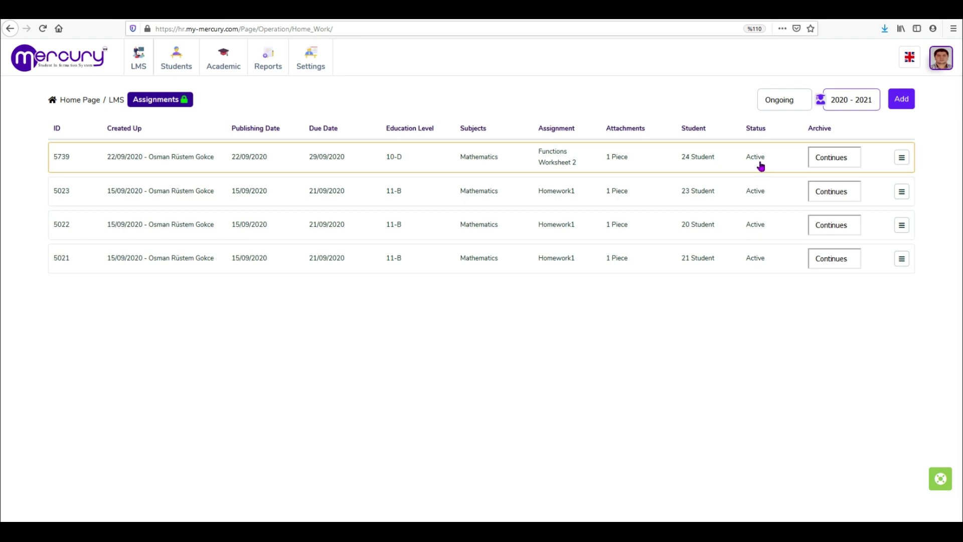
# View the submission overview of the class 11-B "Homework1" assignment given to 23 students and return to the assignment list.
pyautogui.click(901, 158)
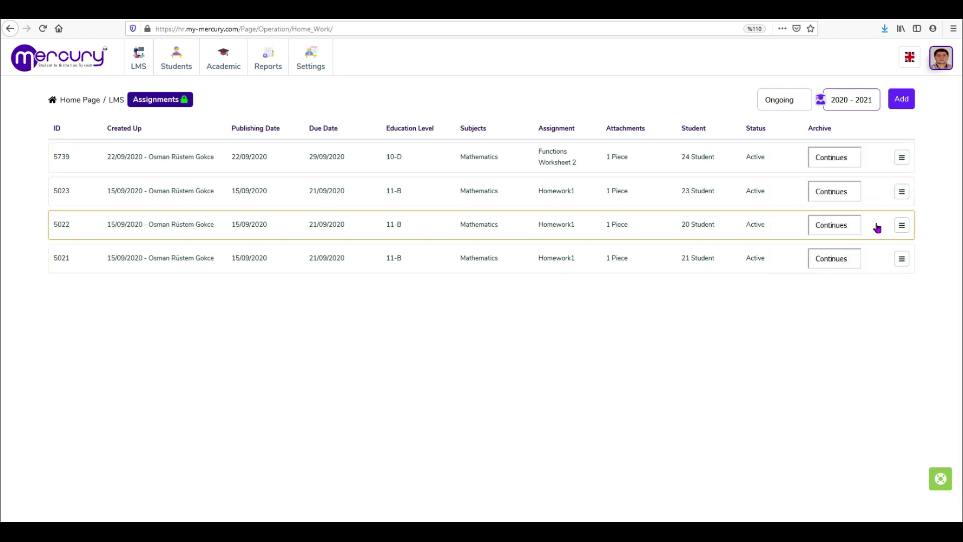
pyautogui.moveTo(902, 191)
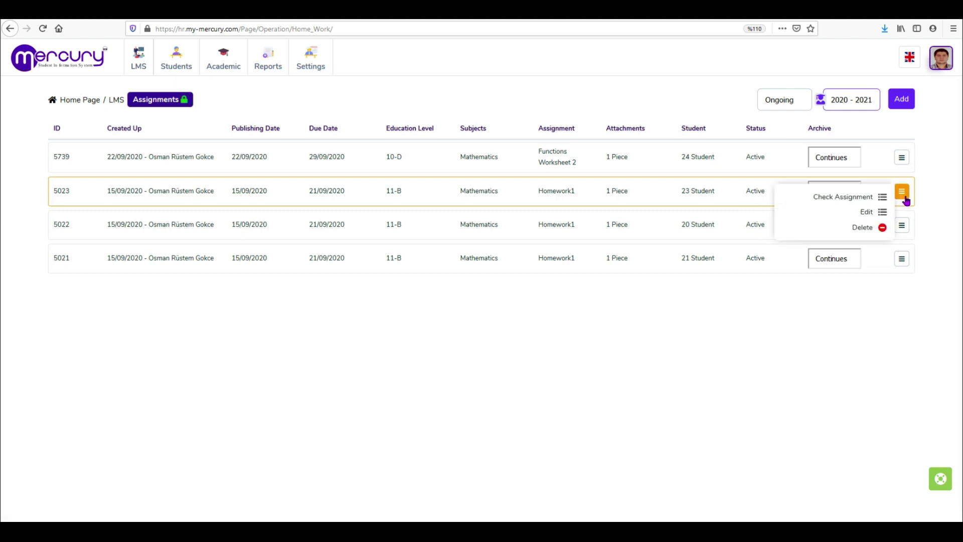
pyautogui.click(847, 201)
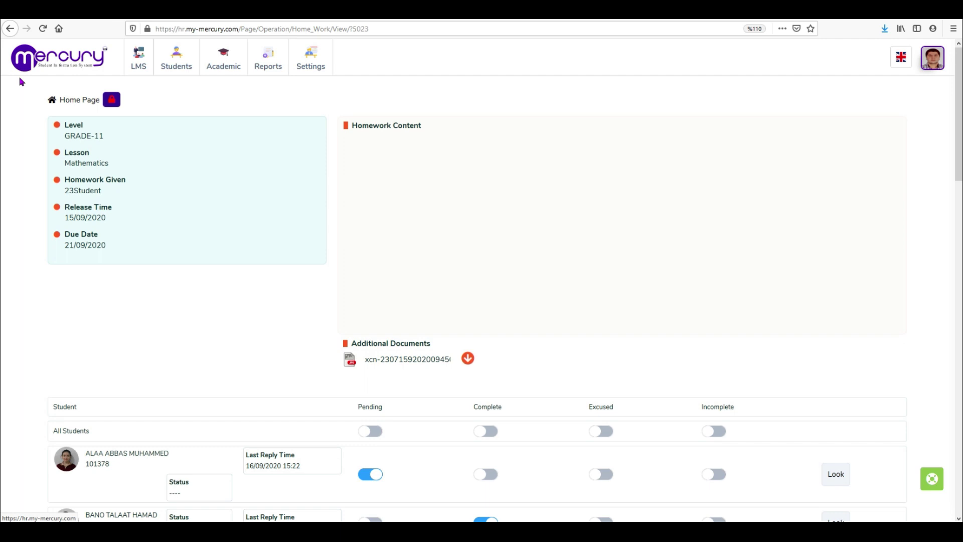
pyautogui.click(11, 29)
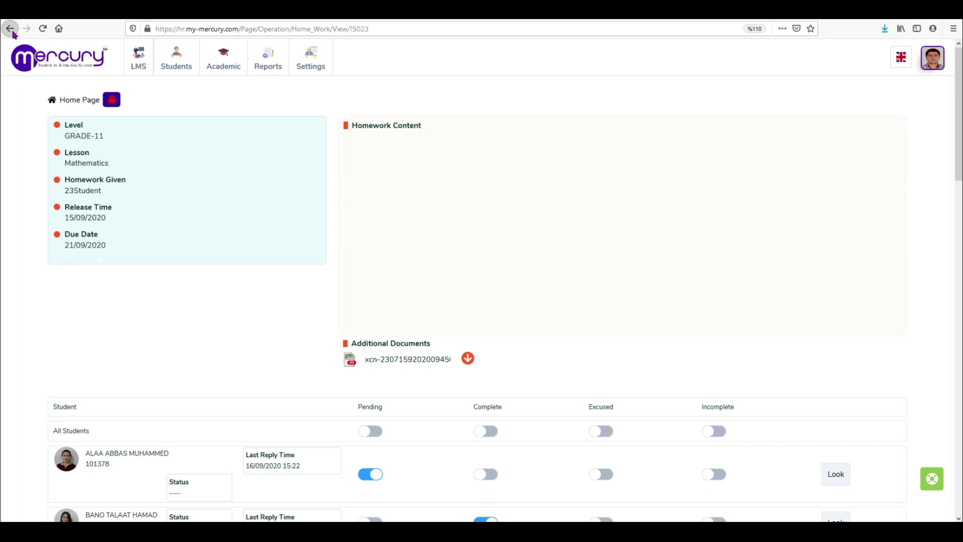
# Check the "Functions Worksheet 2" assignment and examine its details, instructions, attached document and the students' completion statuses.
pyautogui.click(898, 160)
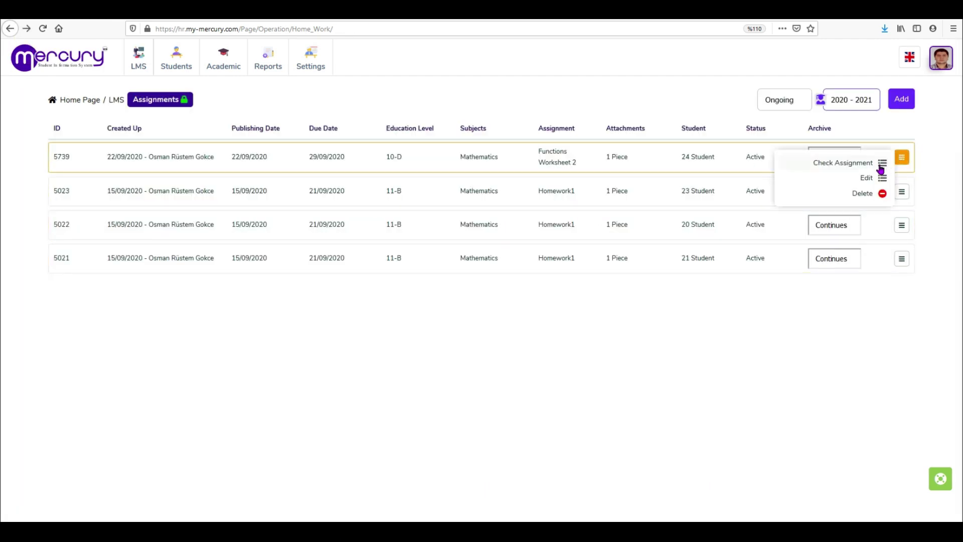
pyautogui.click(865, 174)
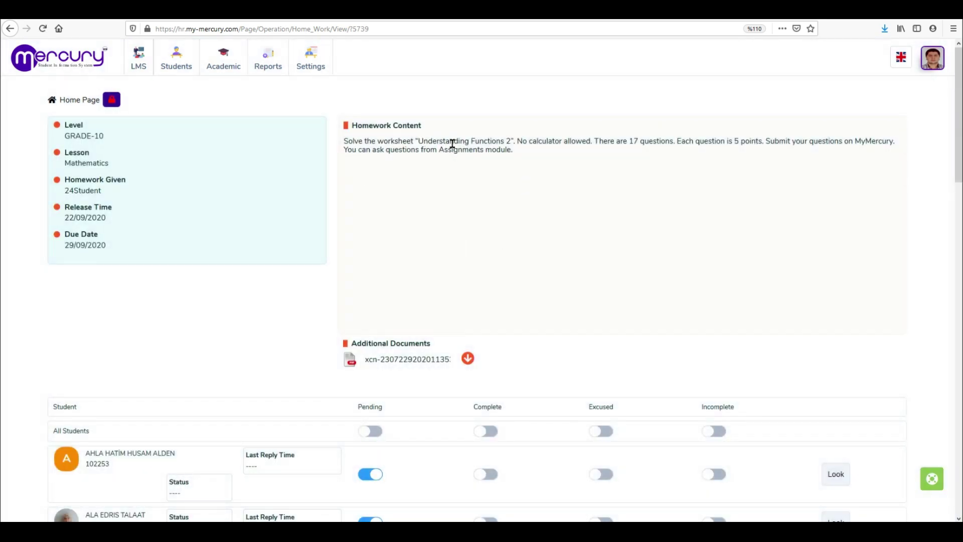
pyautogui.scroll(-2, 476, 265)
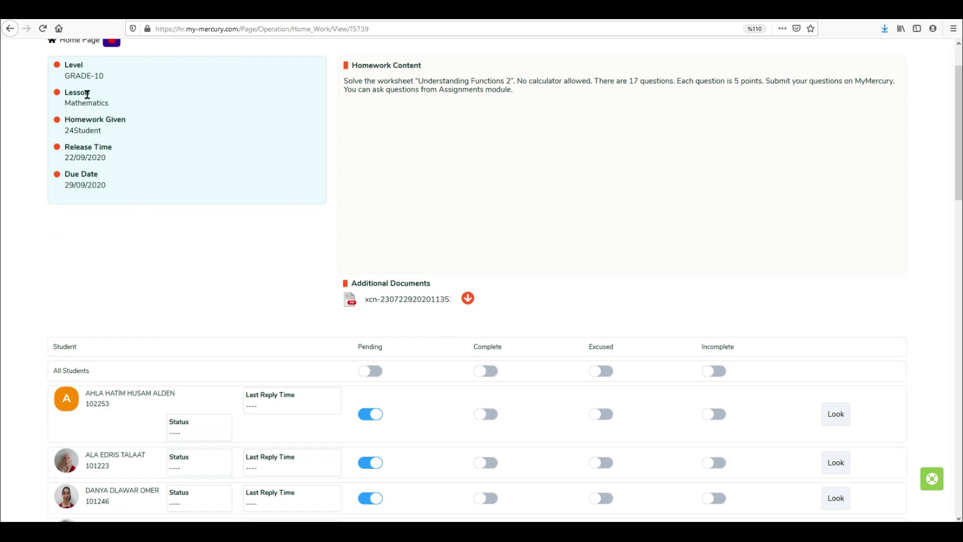
pyautogui.scroll(2, 163, 172)
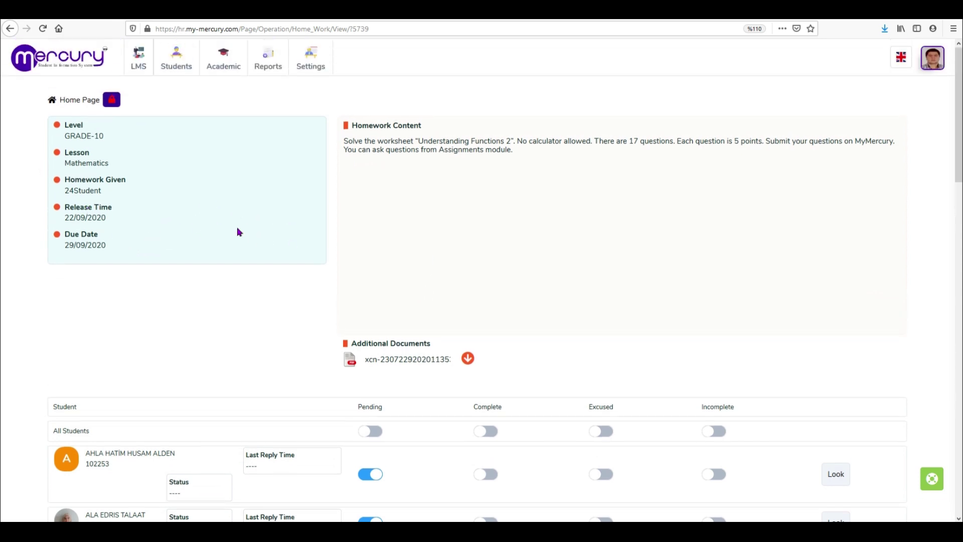
pyautogui.scroll(-2, 311, 223)
pyautogui.scroll(-3, 389, 209)
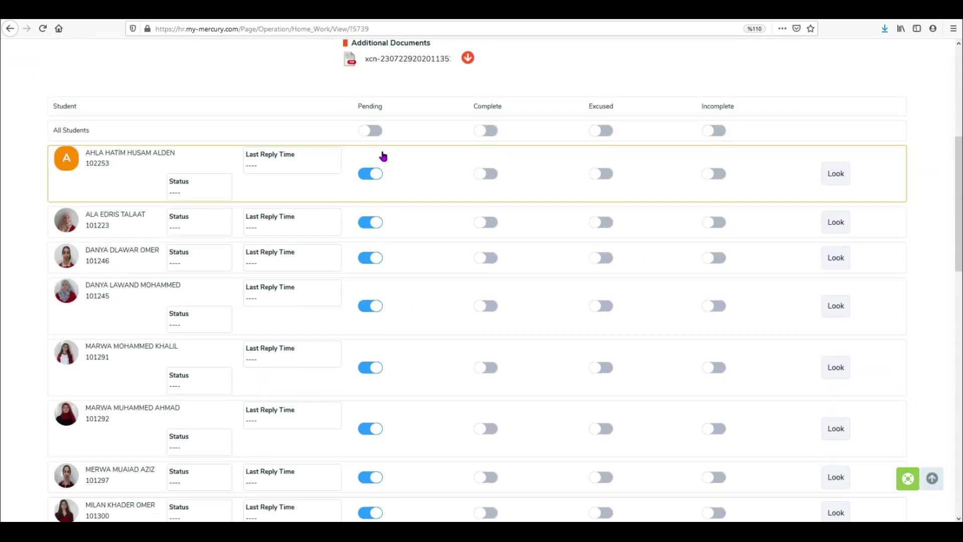
pyautogui.scroll(-1, 465, 134)
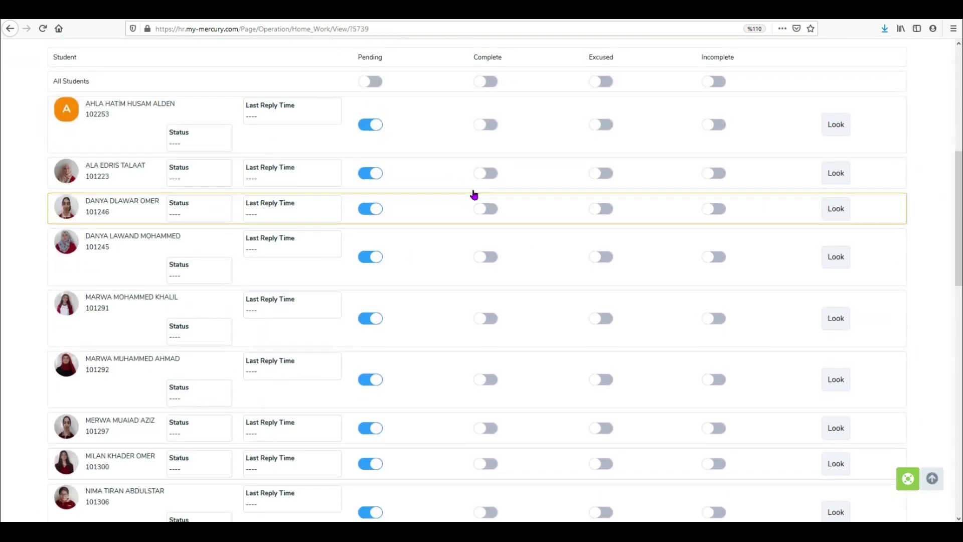
pyautogui.scroll(2, 452, 193)
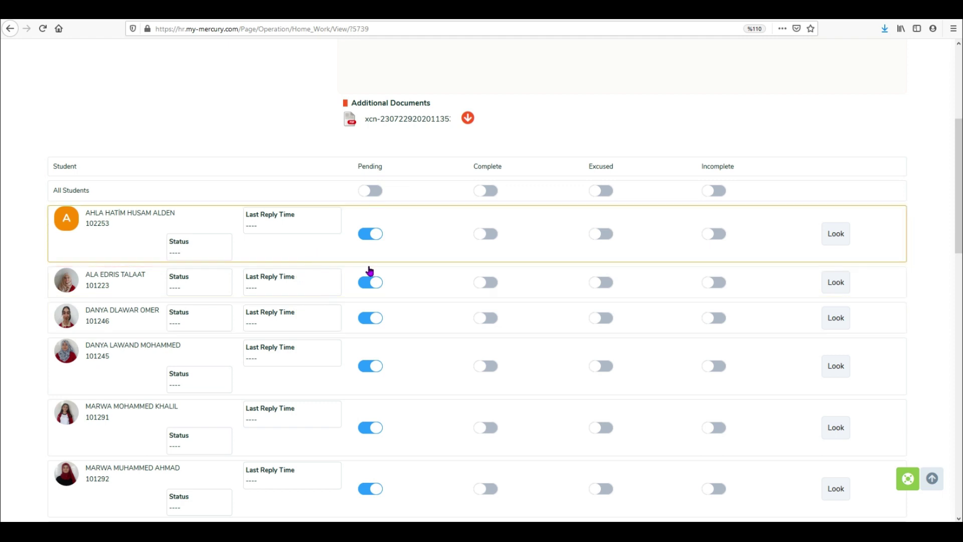
pyautogui.scroll(-3, 408, 275)
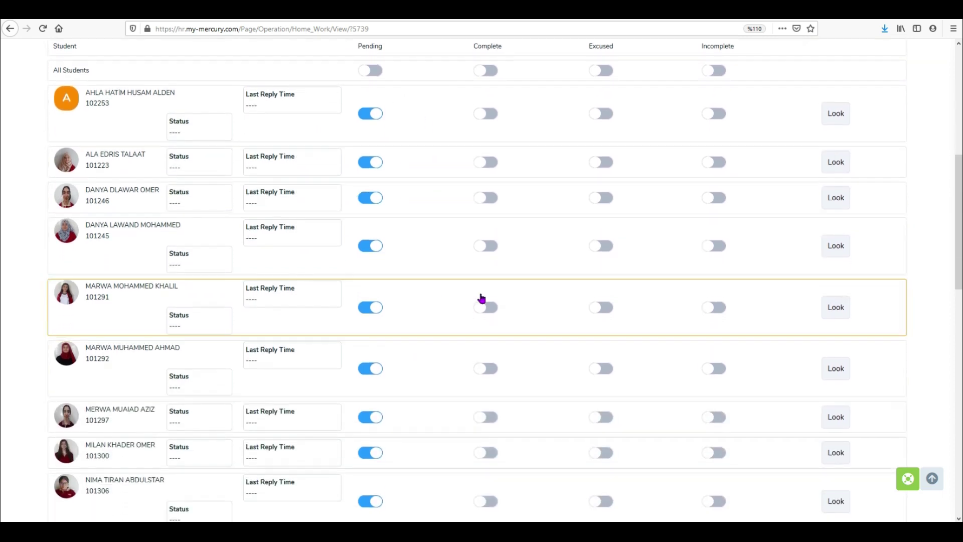
# Mark the first listed student's homework as complete and set it back to pending.
pyautogui.scroll(1, 480, 271)
pyautogui.scroll(3, 426, 243)
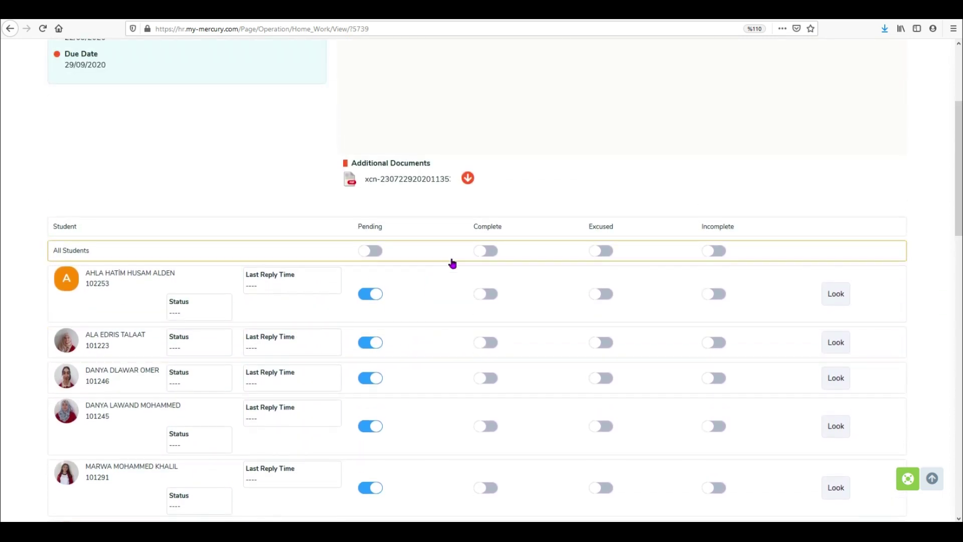
pyautogui.click(486, 296)
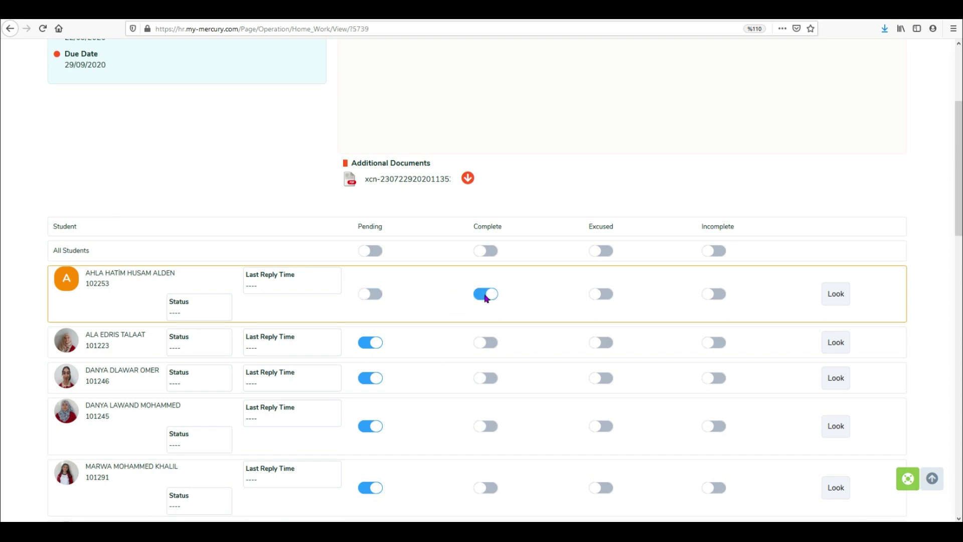
pyautogui.click(371, 297)
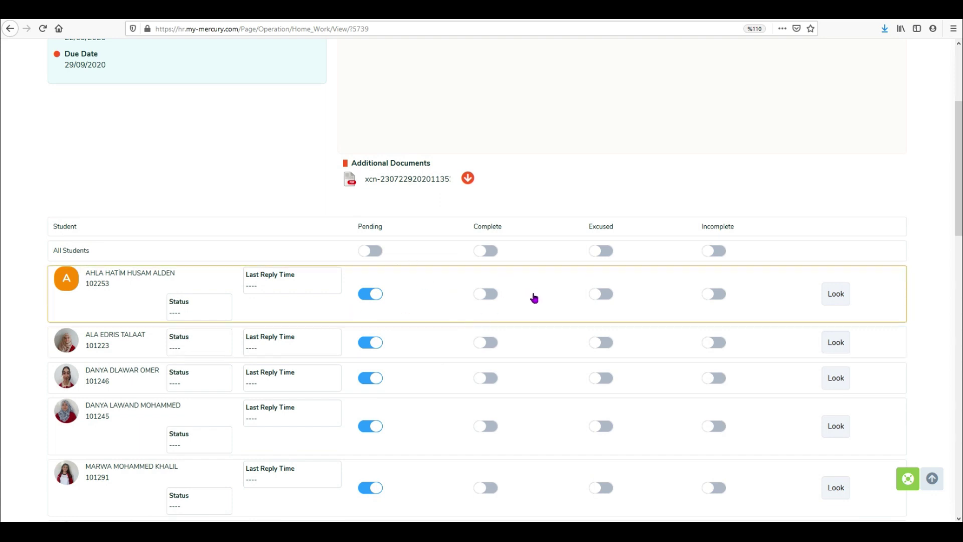
# Look into the first student's homework, enter a grade of 80 and write the comment "Pay attention to calculations.".
pyautogui.scroll(-2, 533, 296)
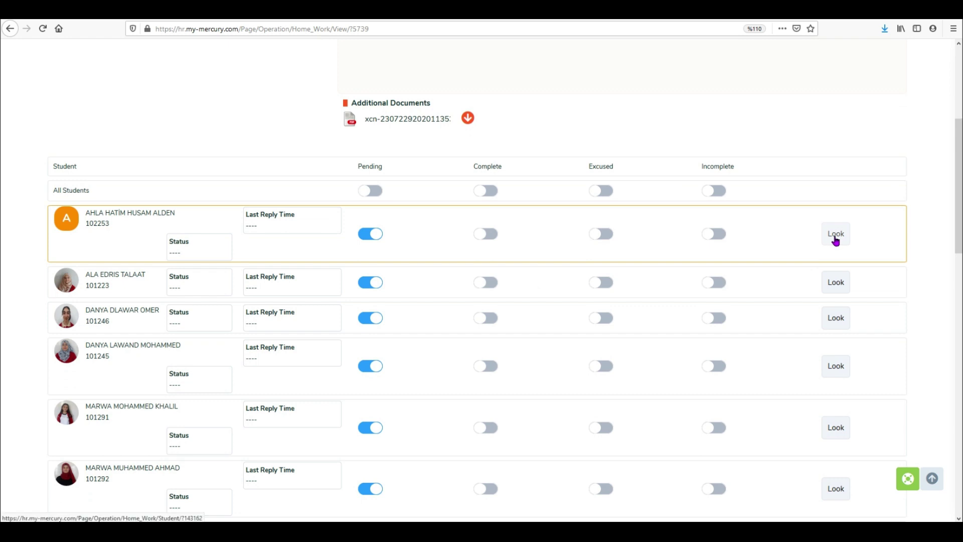
pyautogui.click(835, 238)
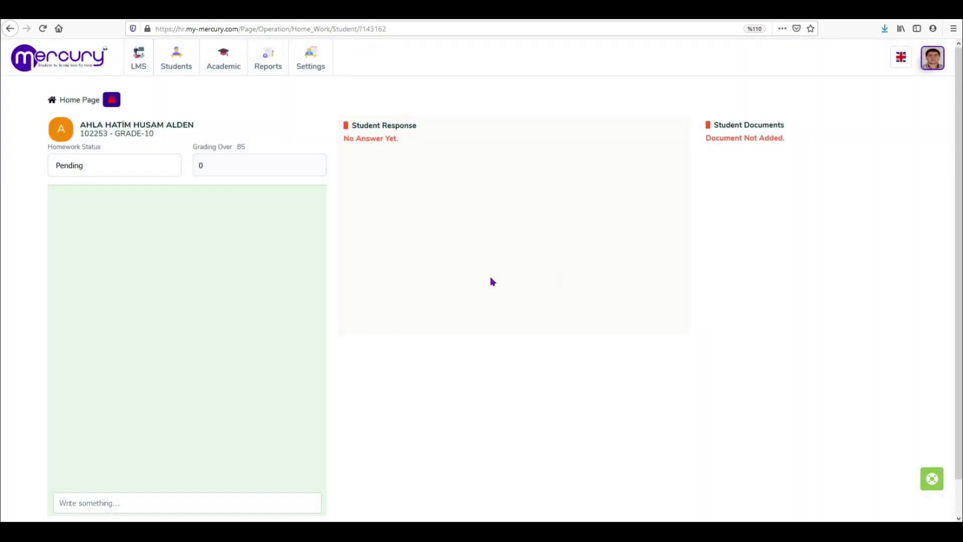
pyautogui.scroll(-2, 489, 279)
pyautogui.scroll(2, 220, 313)
pyautogui.scroll(-1, 267, 256)
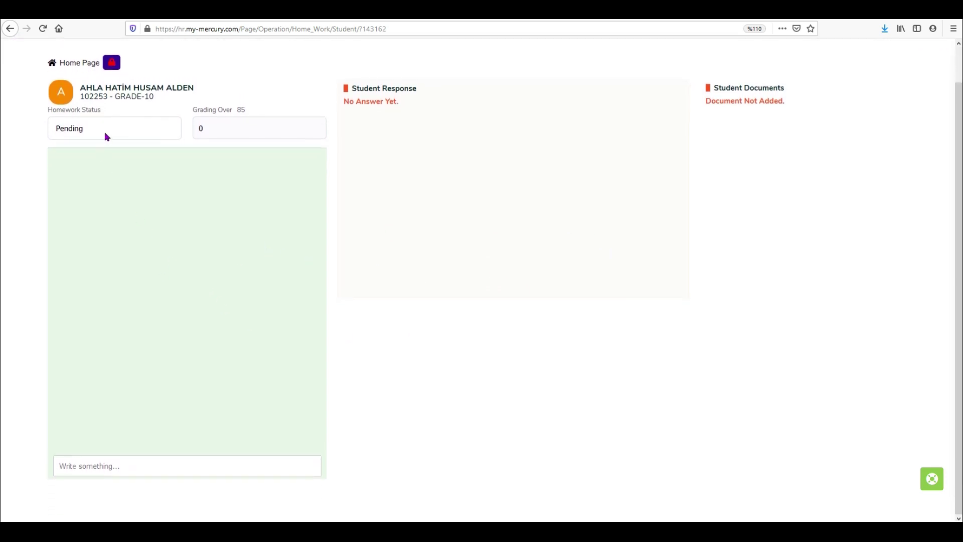
pyautogui.doubleClick(211, 131)
pyautogui.write('Pay attention to calculations.')
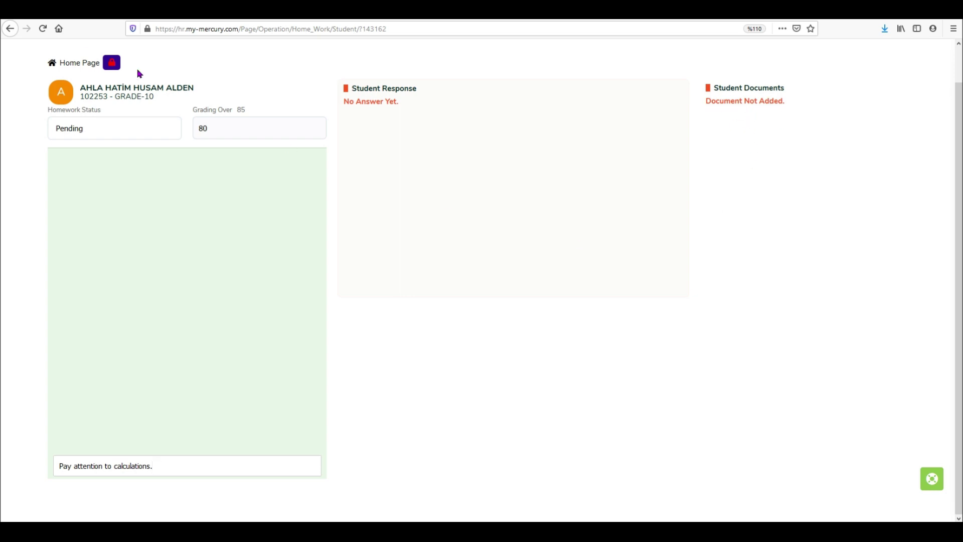
# Check the class 11-B "Homework1" given to 20 students and examine one completed student's status, grade, comment field and submitted document.
pyautogui.click(10, 32)
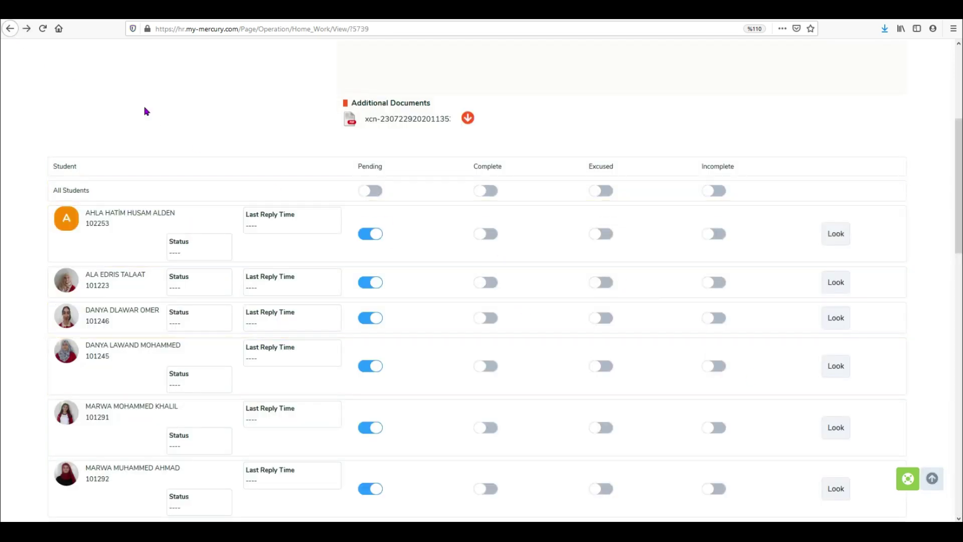
pyautogui.click(10, 28)
pyautogui.click(902, 225)
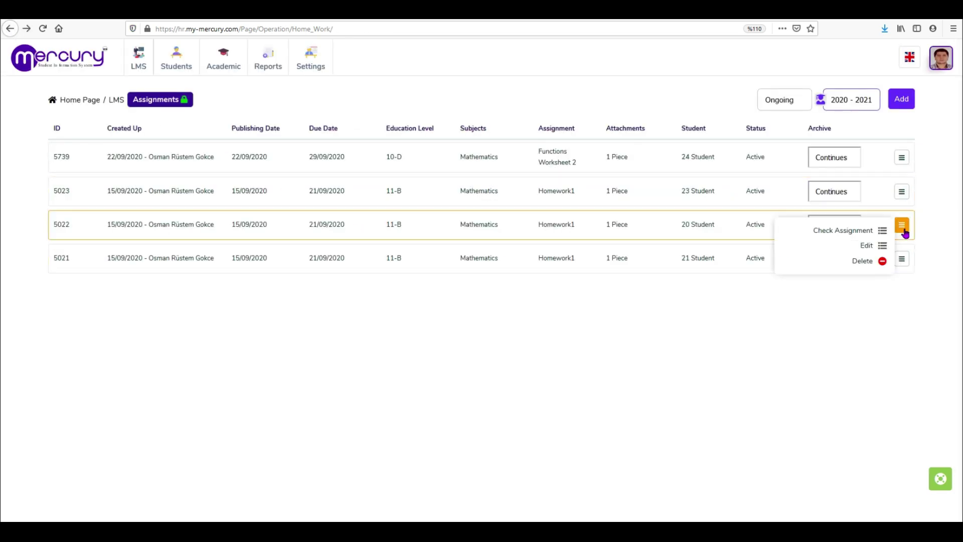
pyautogui.click(856, 232)
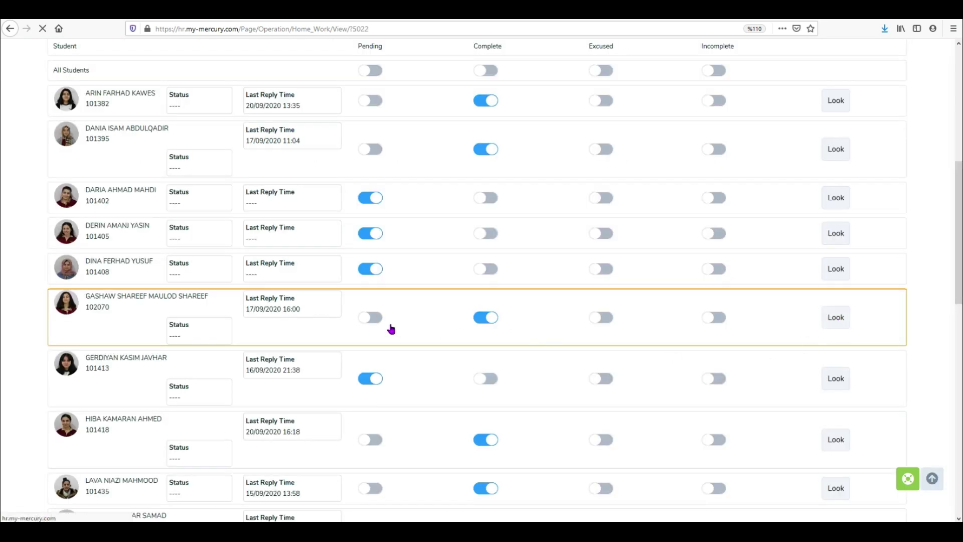
pyautogui.click(391, 328)
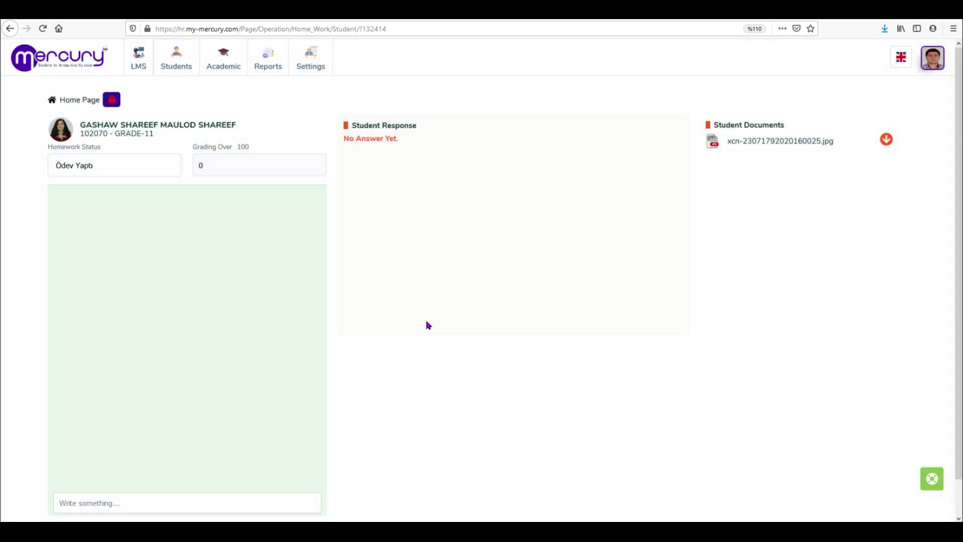
pyautogui.scroll(-2, 271, 329)
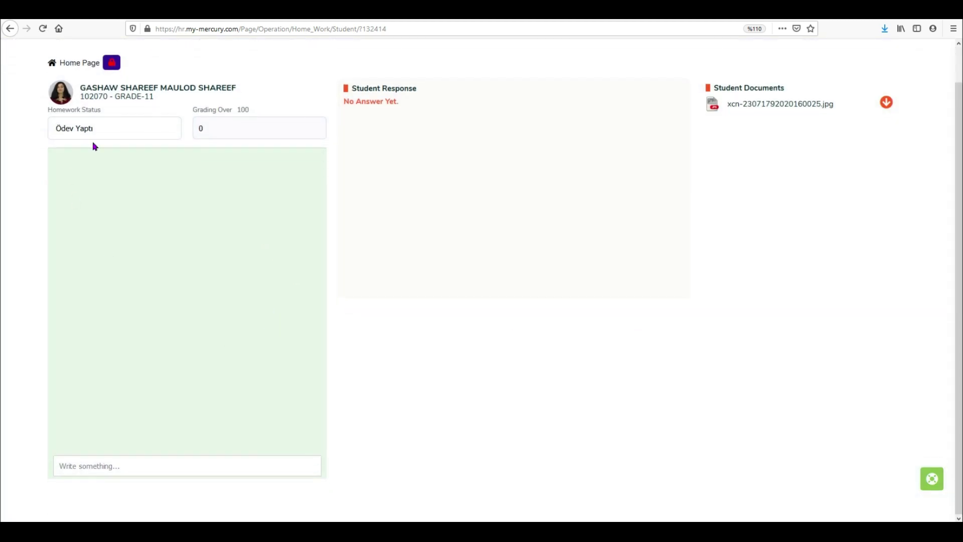
pyautogui.scroll(2, 148, 250)
pyautogui.scroll(-2, 149, 281)
pyautogui.click(83, 464)
pyautogui.scroll(2, 577, 260)
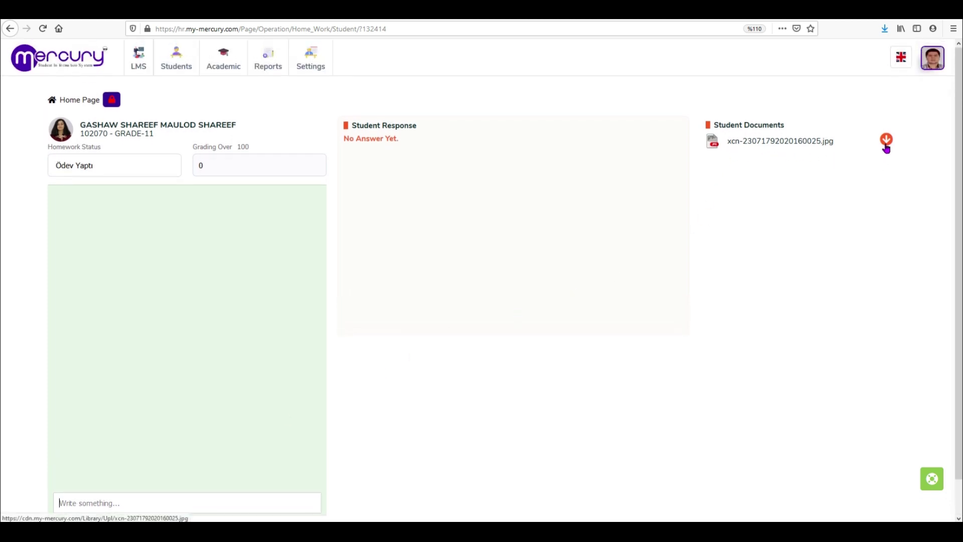
# Return to the assignment list and dismiss the microphone access notification.
pyautogui.click(10, 29)
pyautogui.scroll(5, 51, 146)
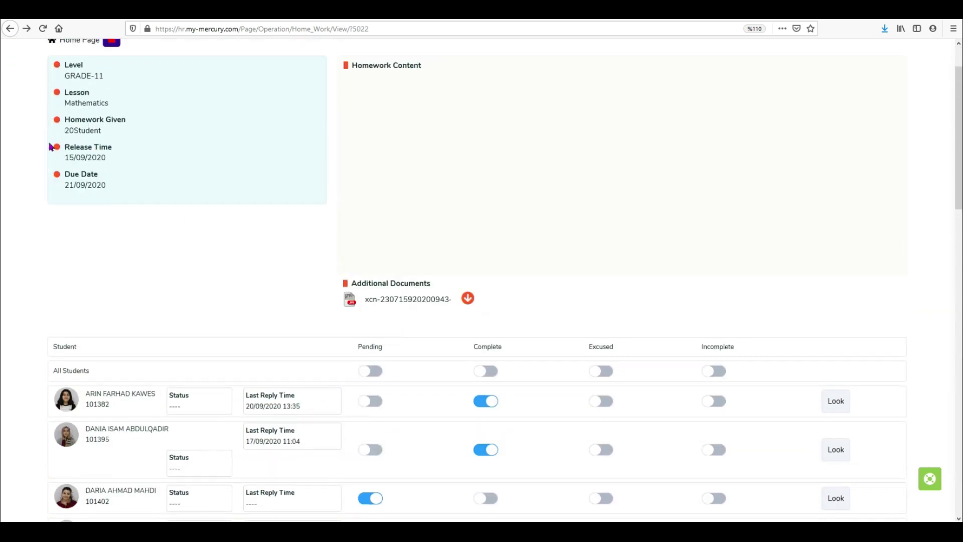
pyautogui.scroll(2, 50, 147)
pyautogui.click(10, 28)
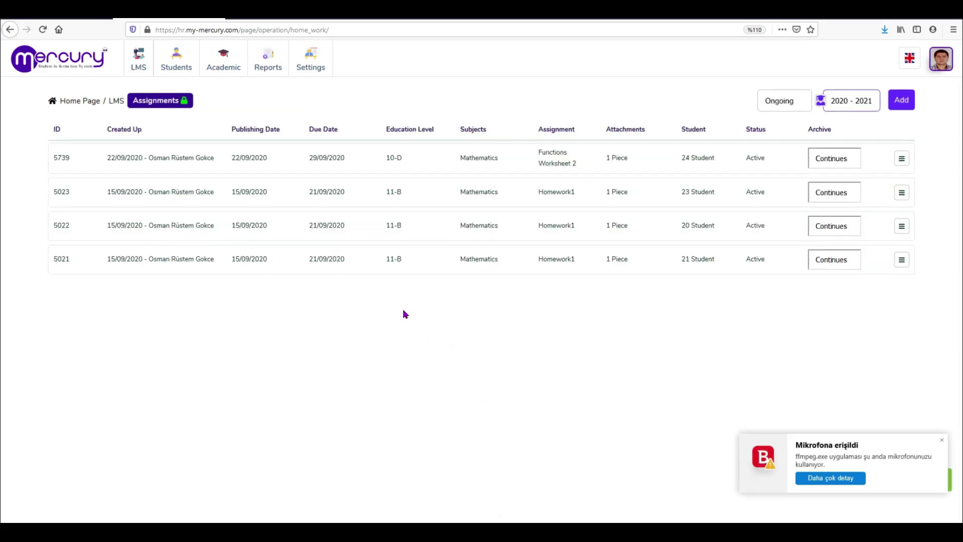
pyautogui.click(943, 441)
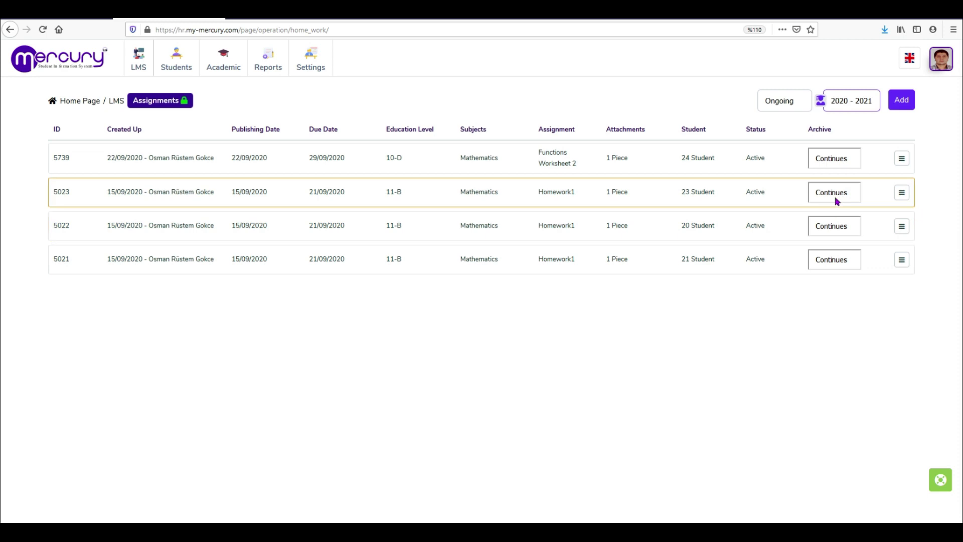
# Examine the list filter for ongoing and completed assignments and the archive options of "Functions Worksheet 2", leaving both selections as they are.
pyautogui.click(793, 105)
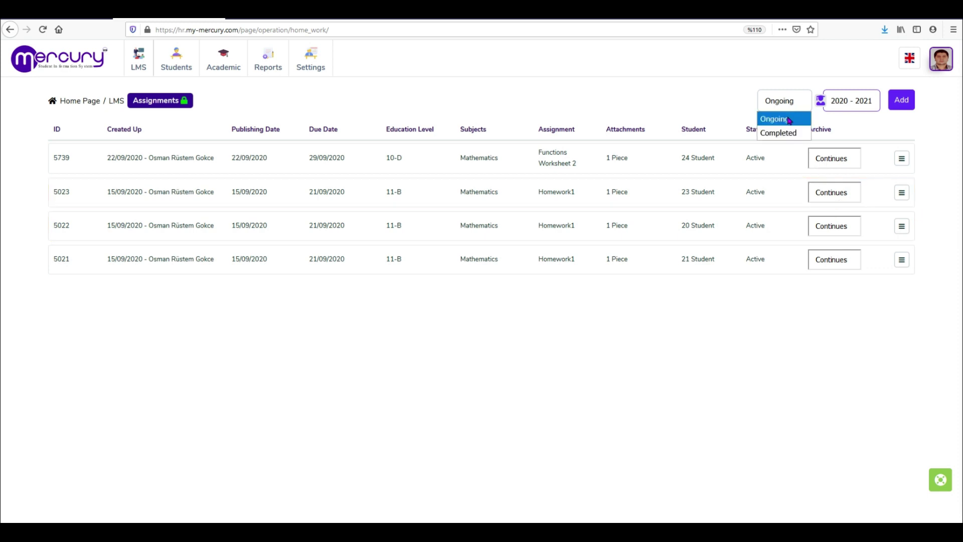
pyautogui.click(723, 314)
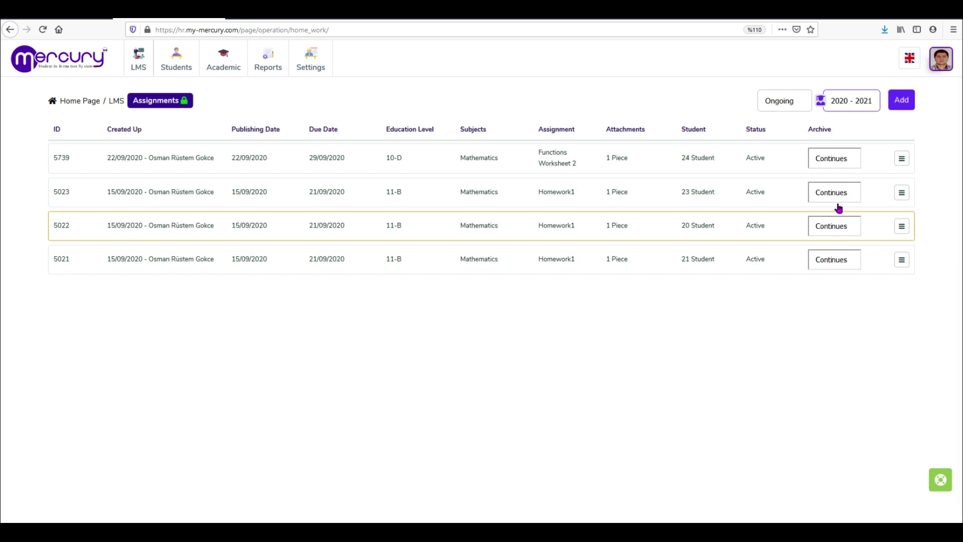
pyautogui.click(835, 167)
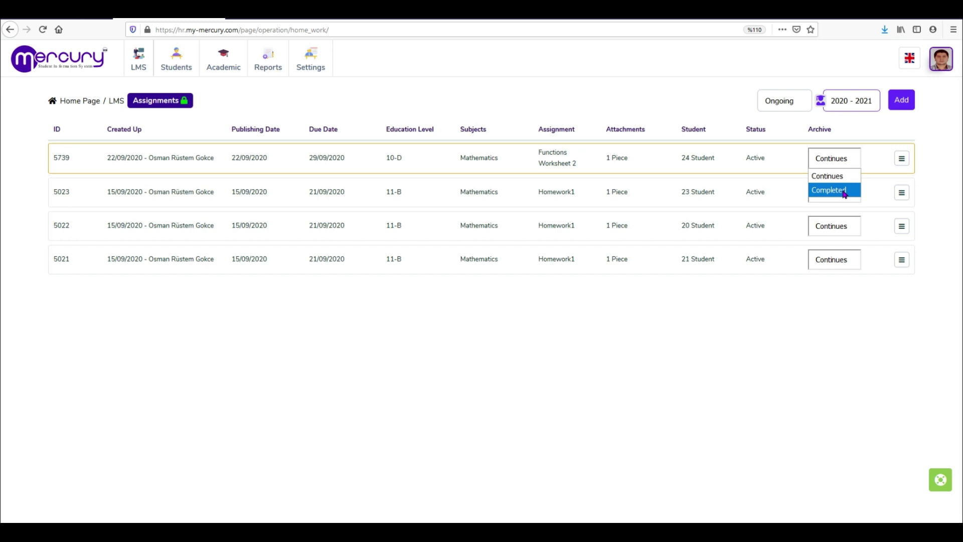
pyautogui.click(802, 311)
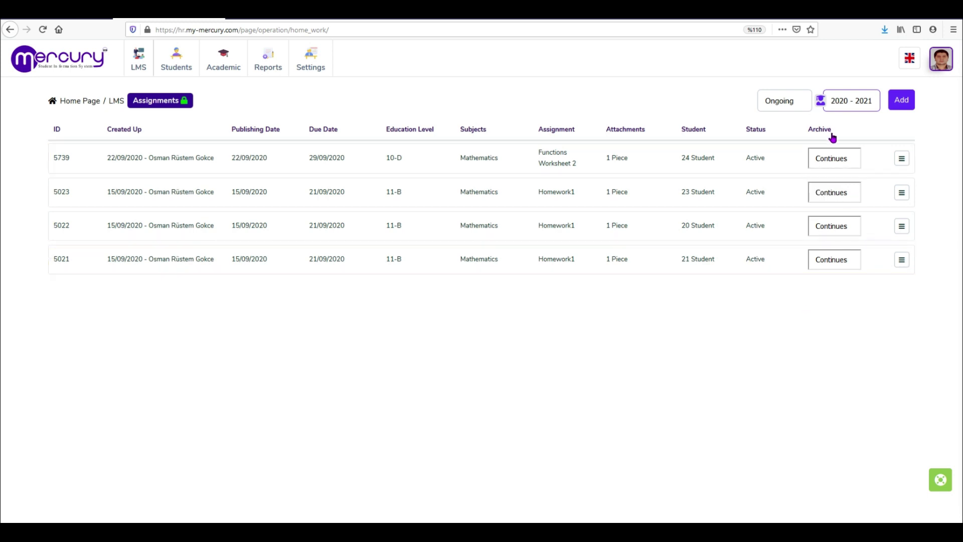
pyautogui.click(796, 106)
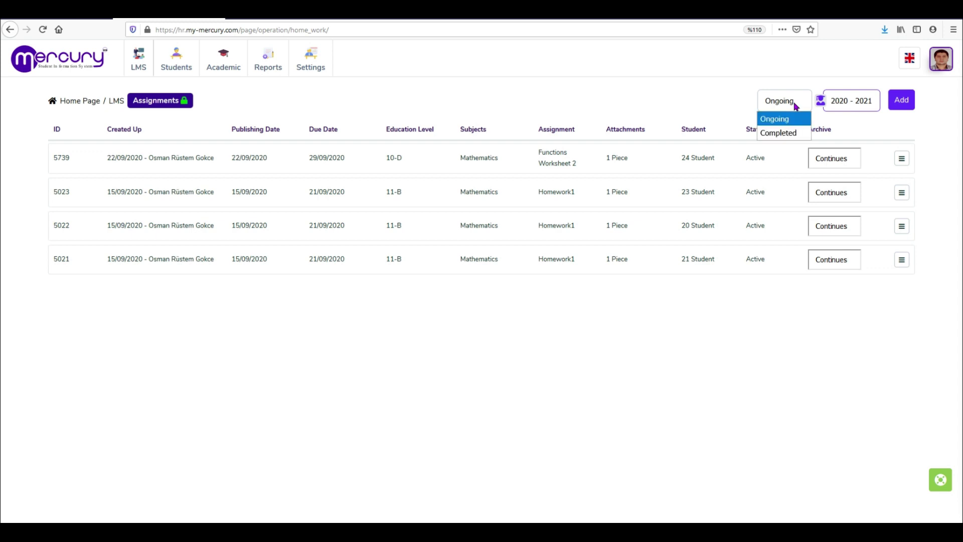
pyautogui.click(828, 294)
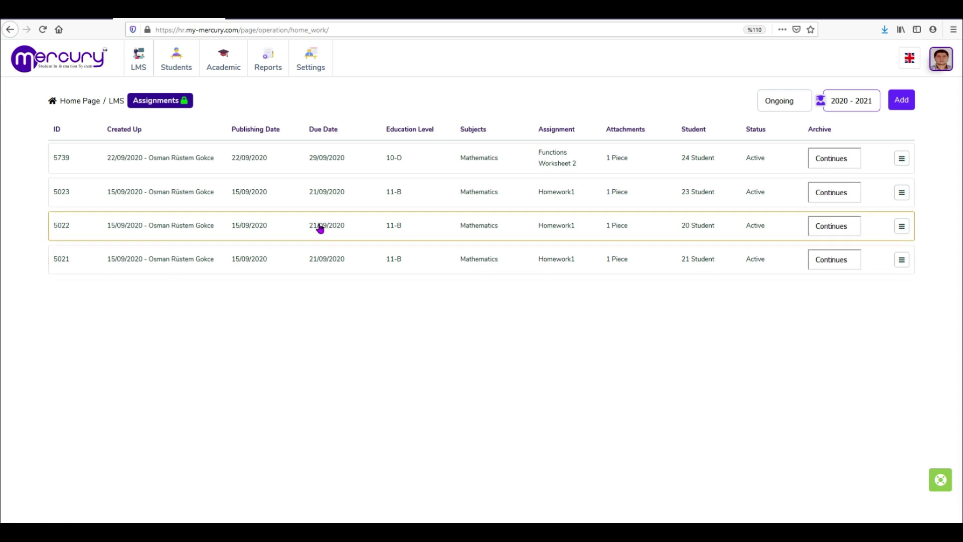
pyautogui.click(824, 164)
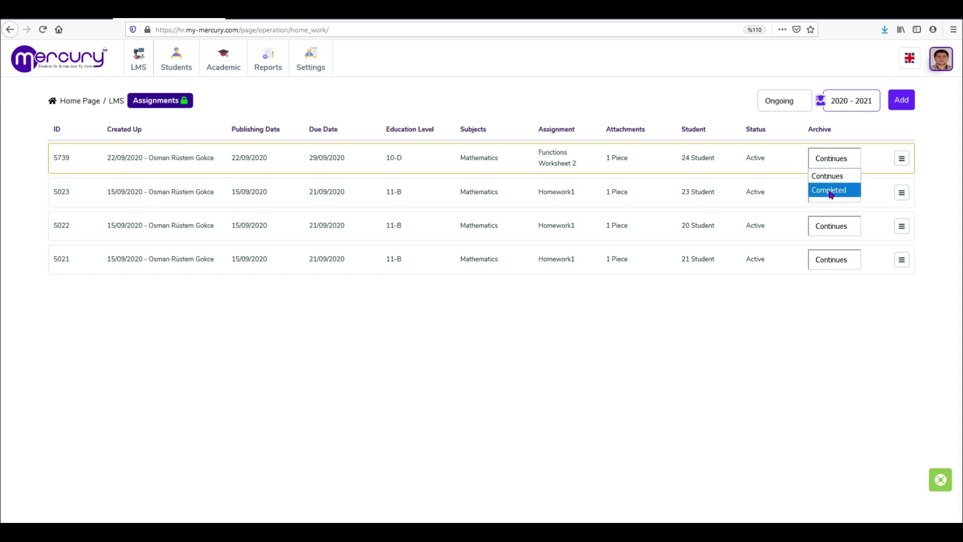
pyautogui.click(823, 312)
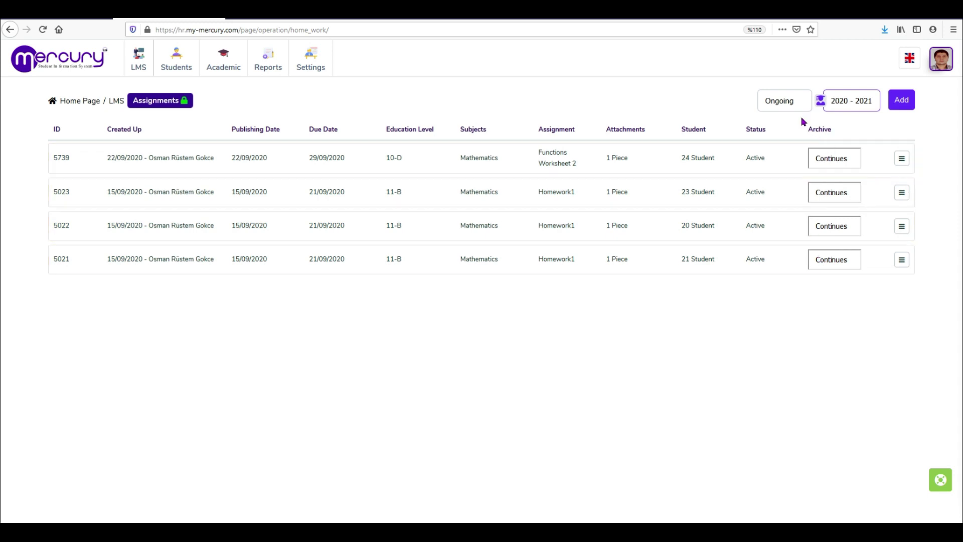
pyautogui.click(789, 106)
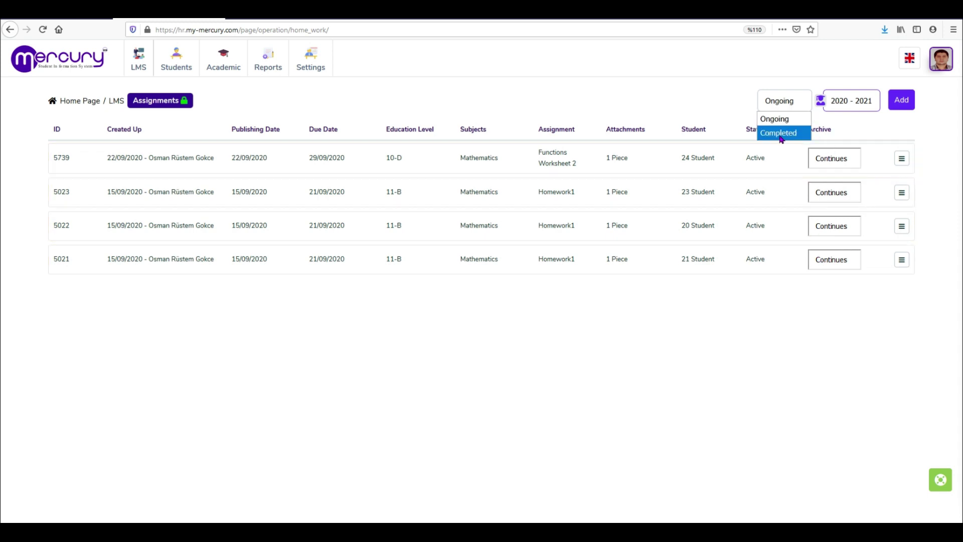
pyautogui.click(714, 357)
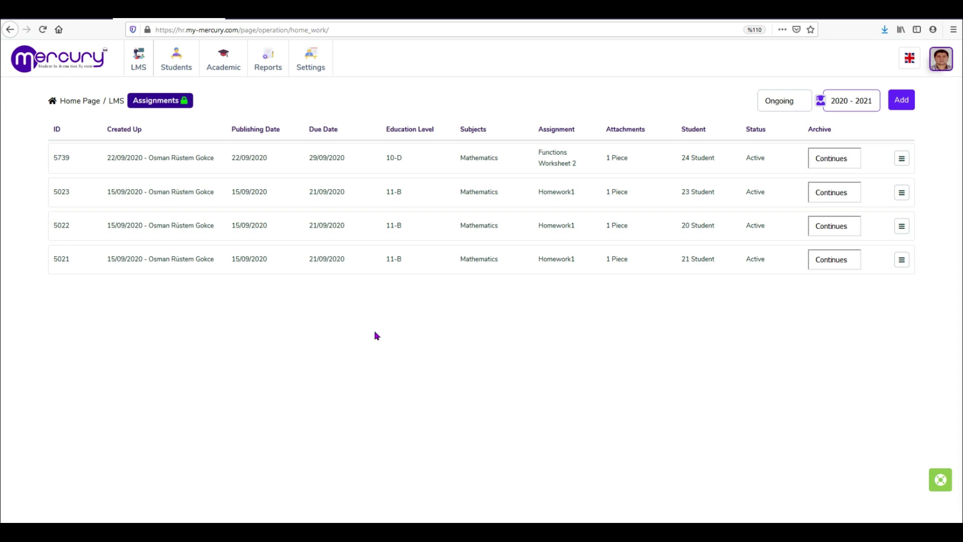